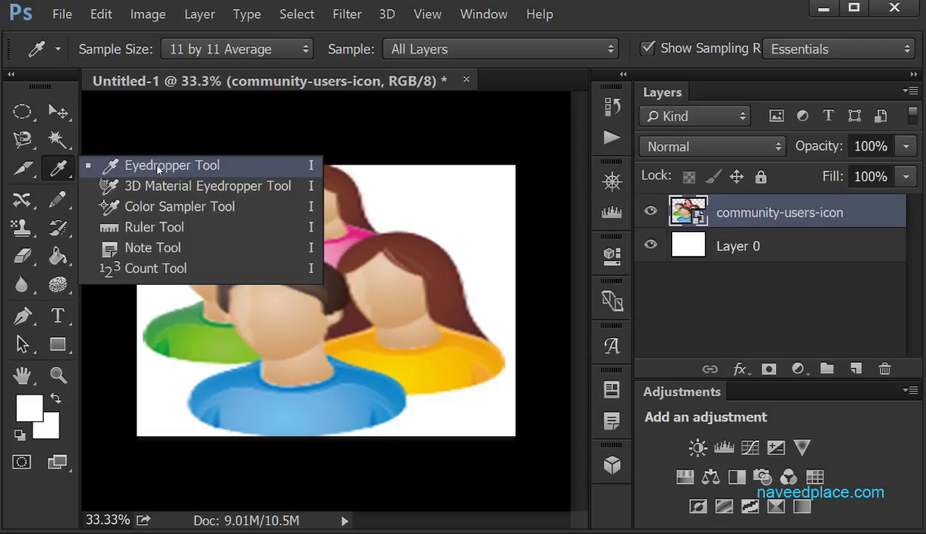
Sample the dark brown hair of the front figure as the foreground color with the Eyedropper Tool
click(158, 167)
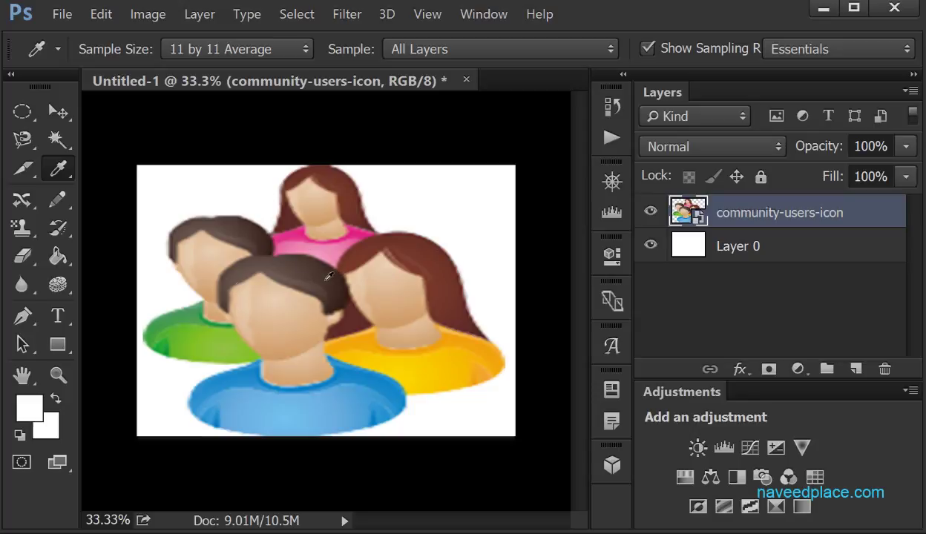
drag(61, 169, 152, 169)
drag(60, 169, 217, 172)
click(216, 172)
click(317, 273)
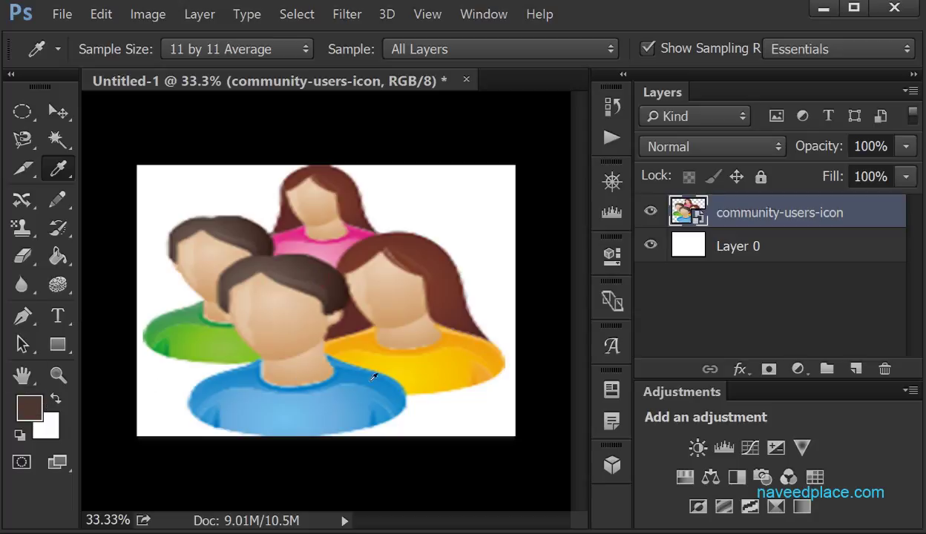
Sample the yellow, pink, green and blue shirt colors one after another, leaving blue as the foreground color
click(464, 353)
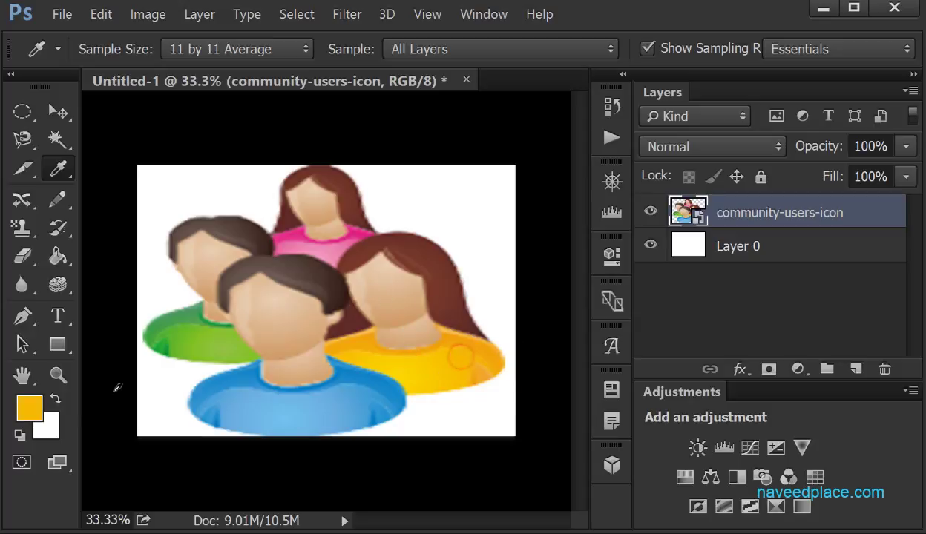
click(303, 246)
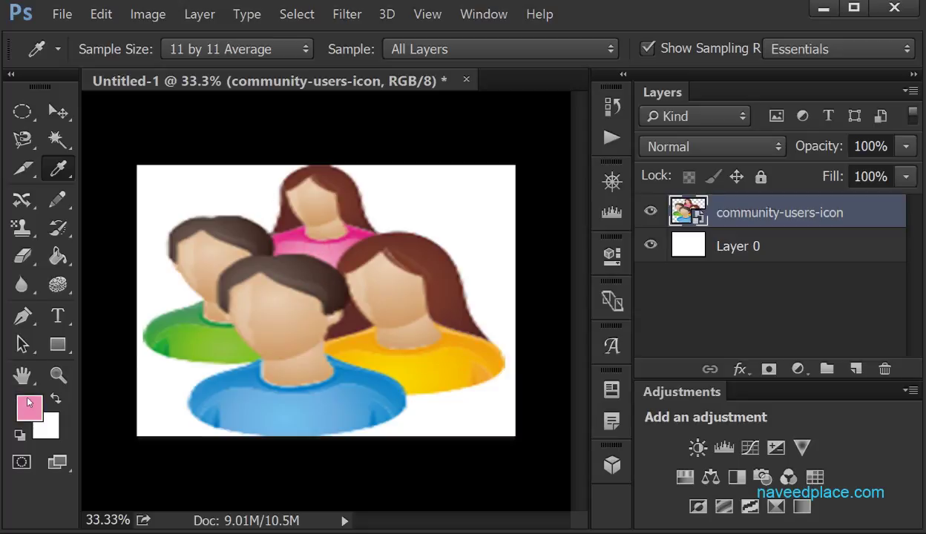
click(184, 329)
click(283, 412)
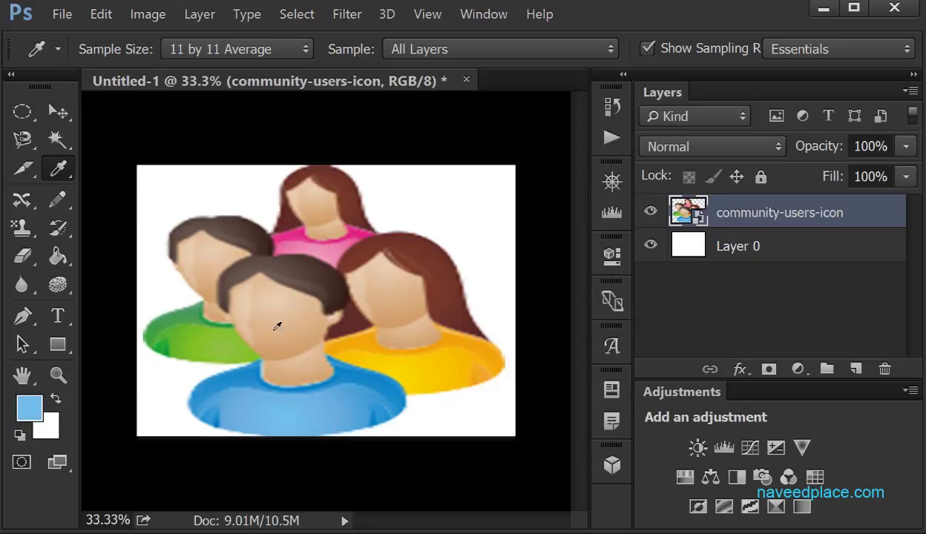
Inspect the sampled blue in the foreground Color Picker and close it without changes
right_click(63, 172)
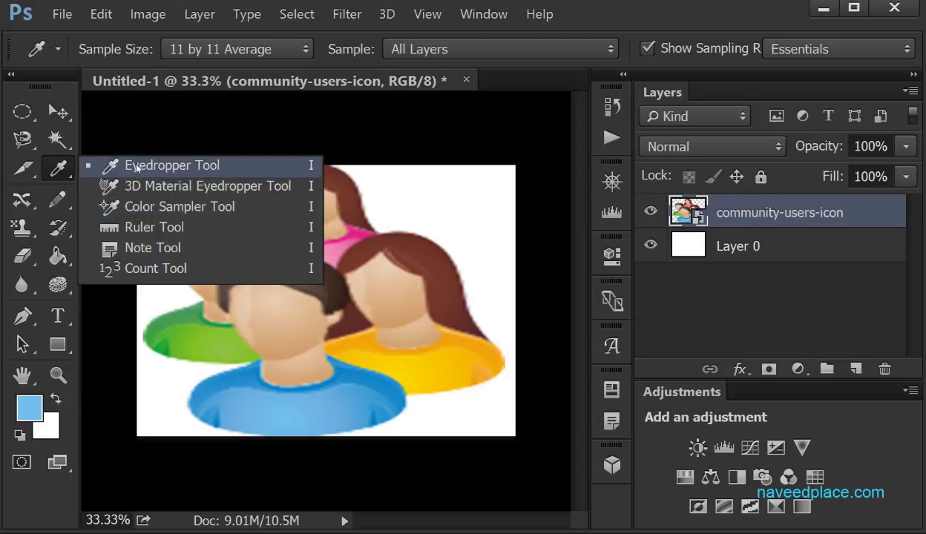
click(32, 416)
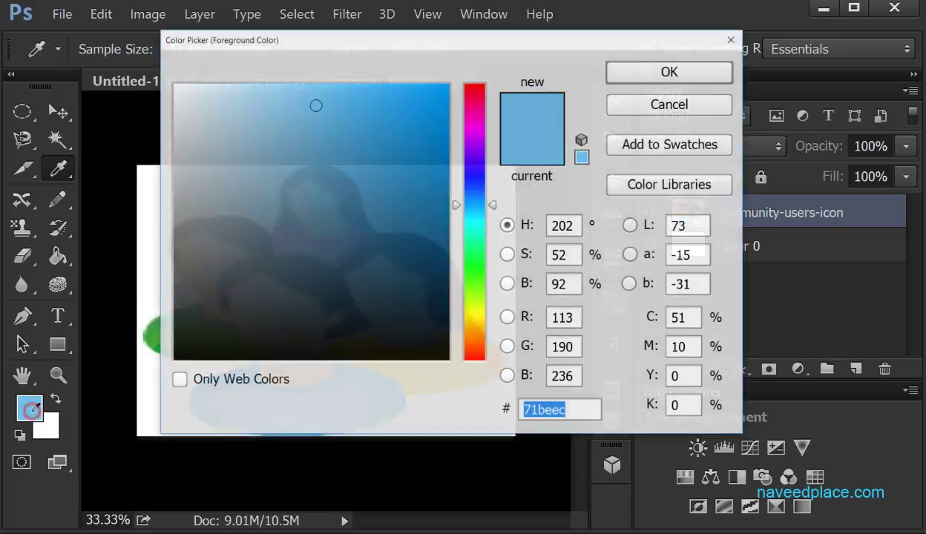
click(730, 41)
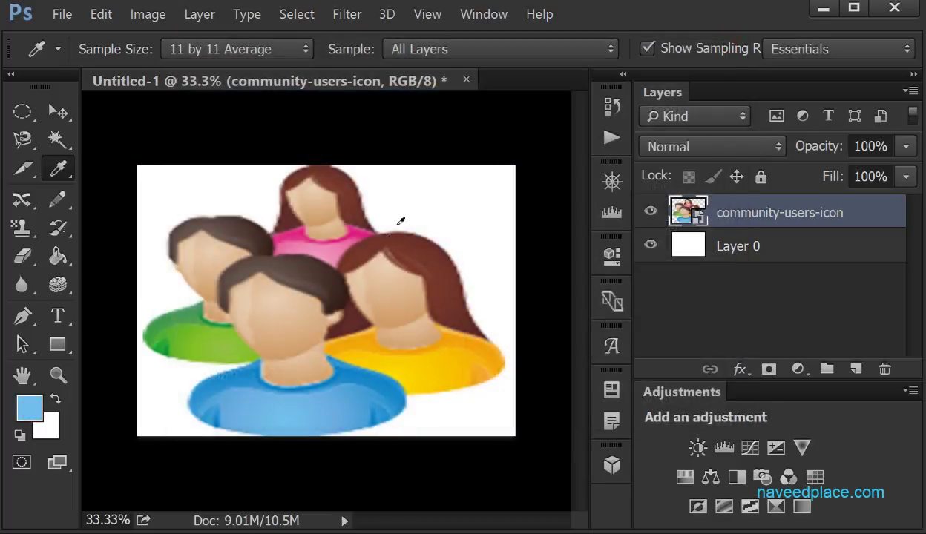
Sample the rear man's hair and the front figure's skin tone, and save the skin tone to the swatches and current library as "mera color"
click(231, 227)
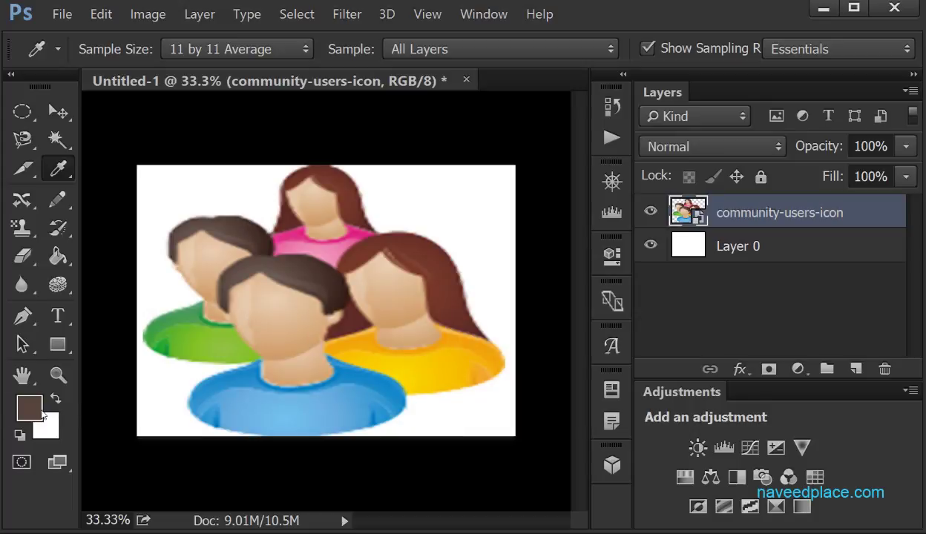
click(268, 332)
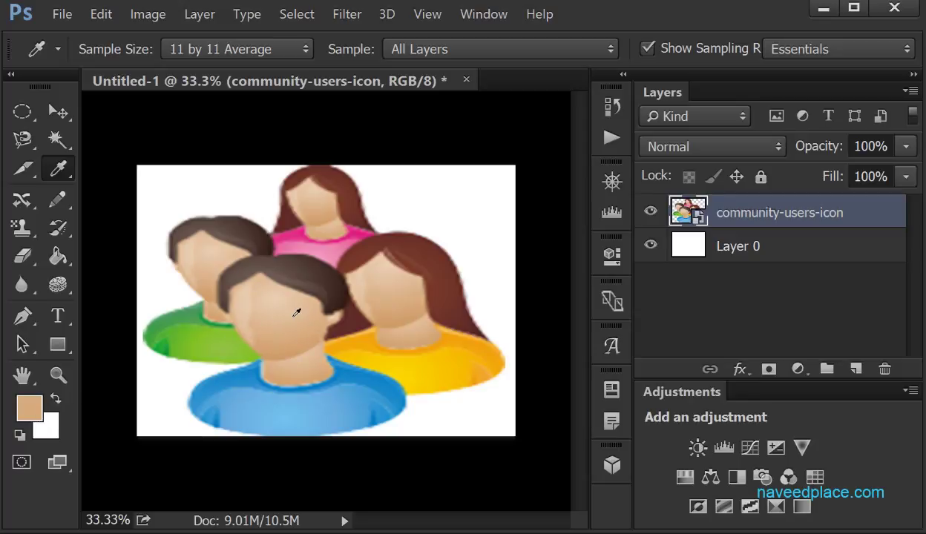
click(33, 407)
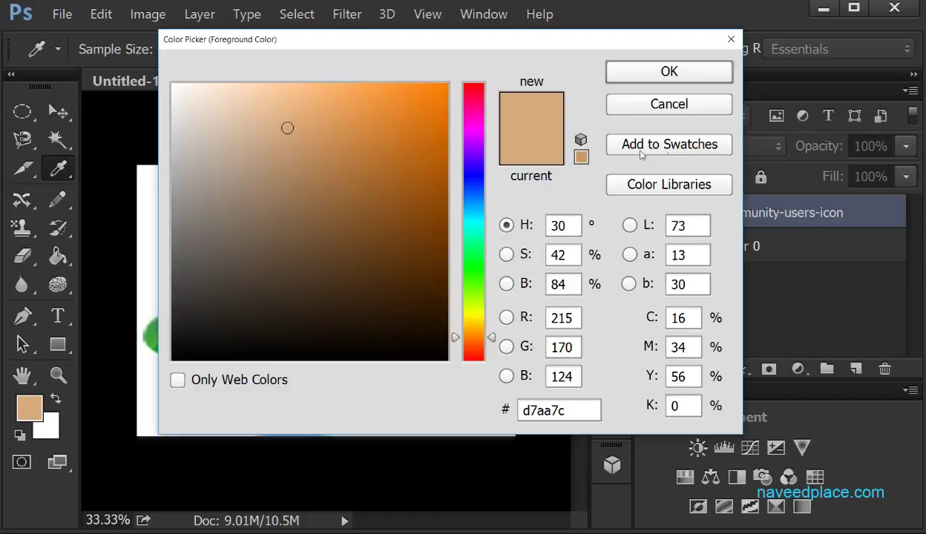
click(671, 146)
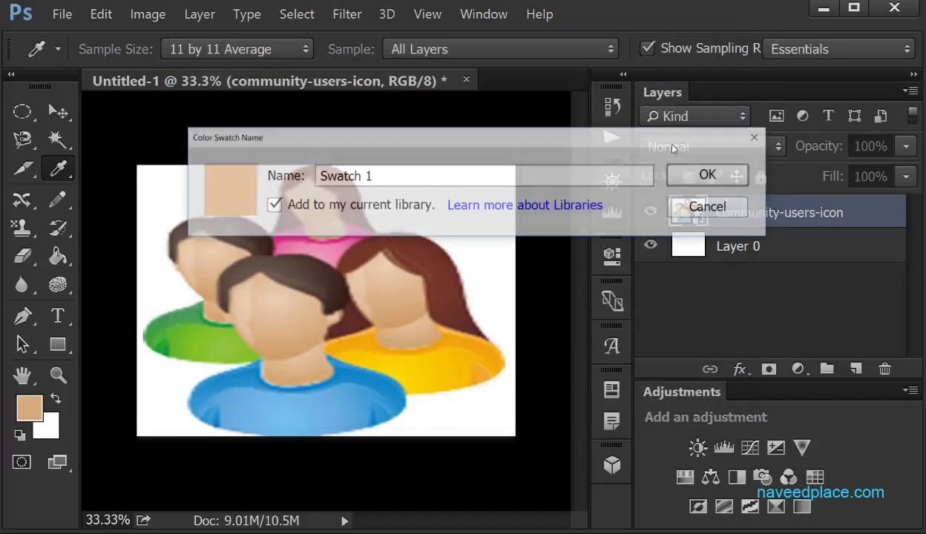
double_click(469, 175)
drag(441, 176, 295, 180)
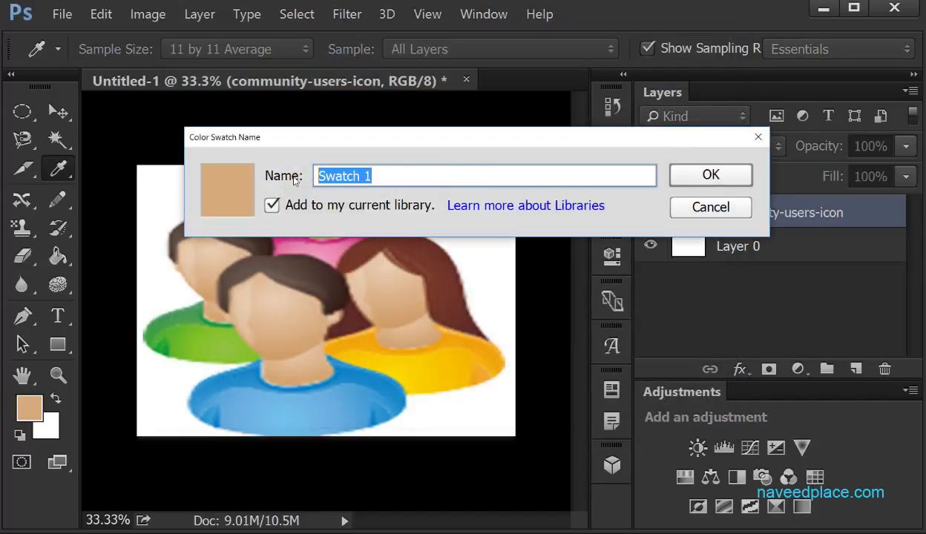
text(m)
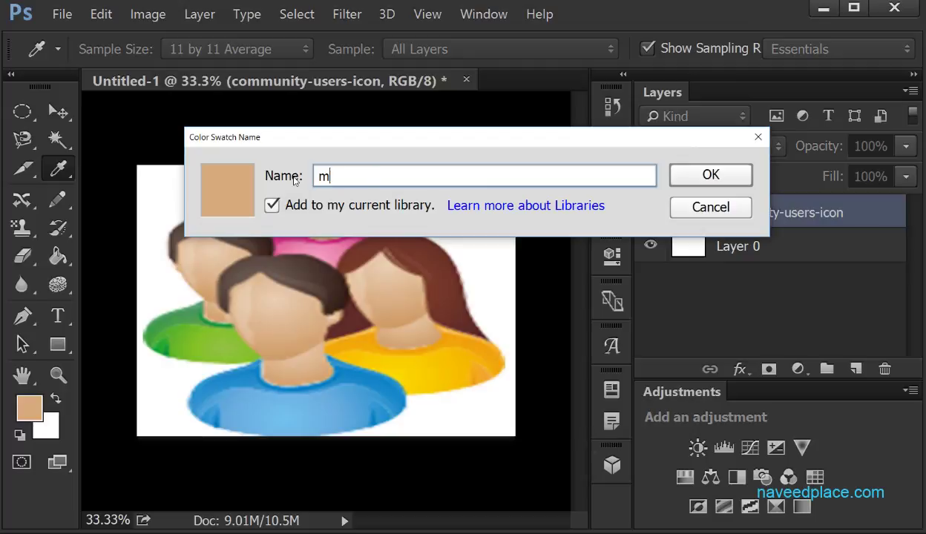
text(era color)
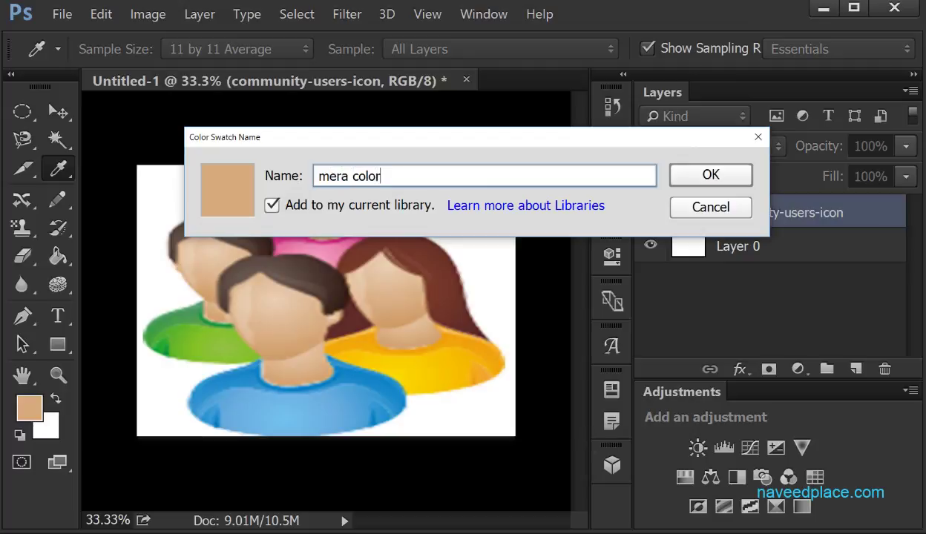
click(706, 182)
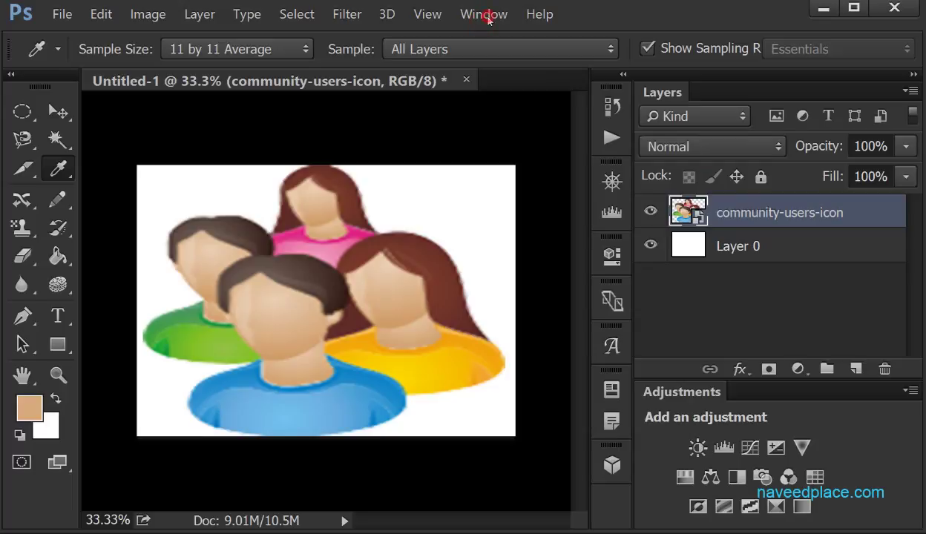
key(n)
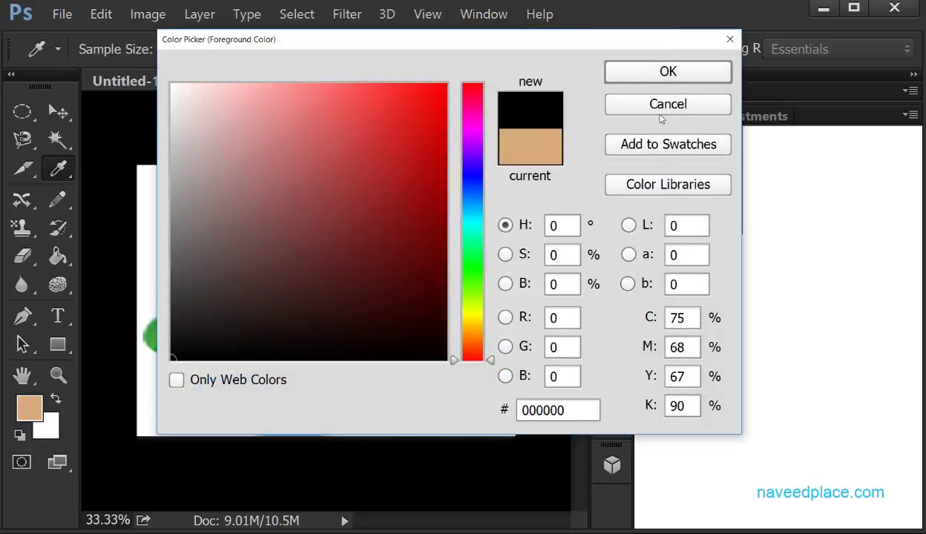
click(660, 109)
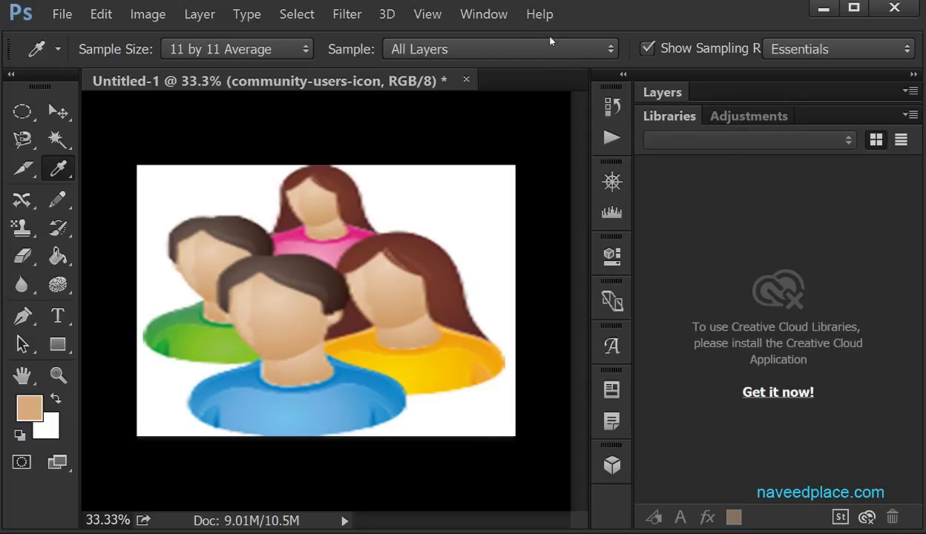
Show the Swatches panel, try the yellow and 10% Gray swatches, and set the foreground back to the saved tan swatch
click(484, 14)
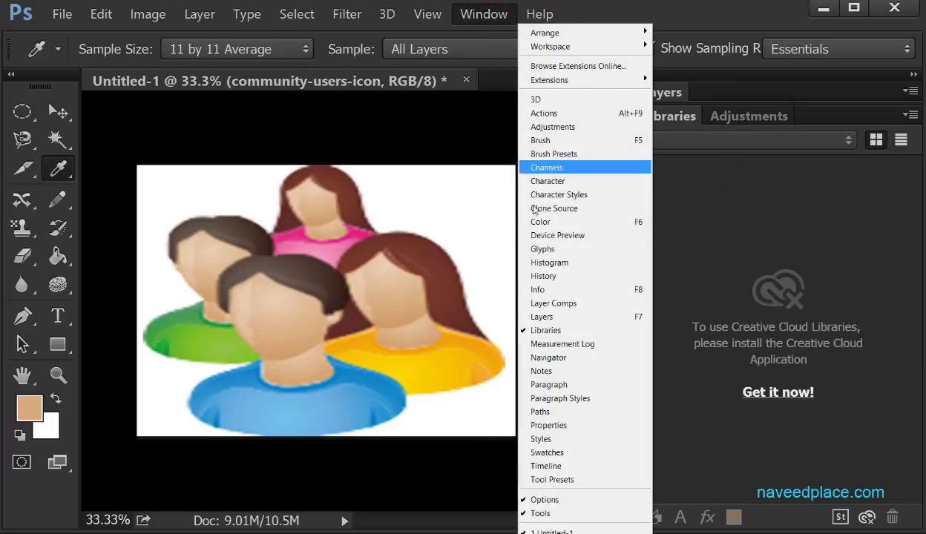
click(566, 455)
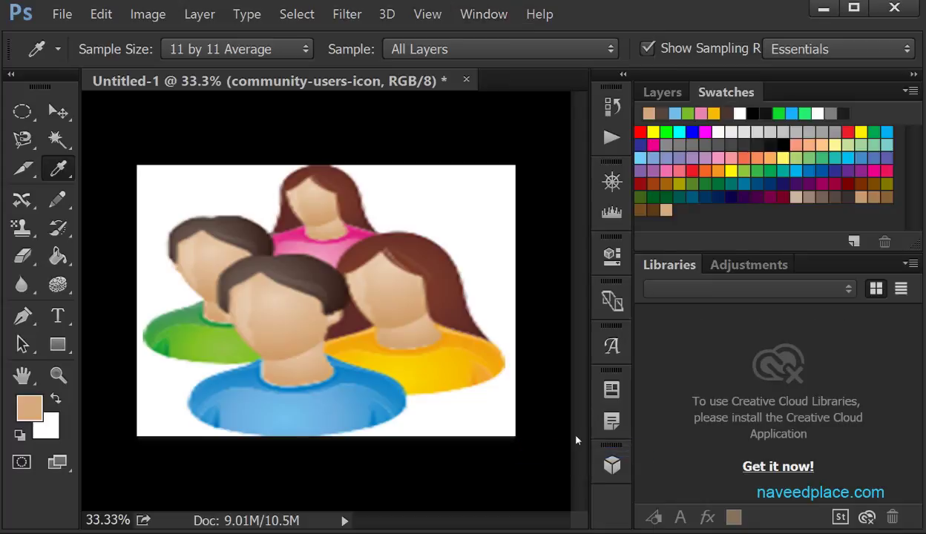
click(653, 132)
double_click(731, 132)
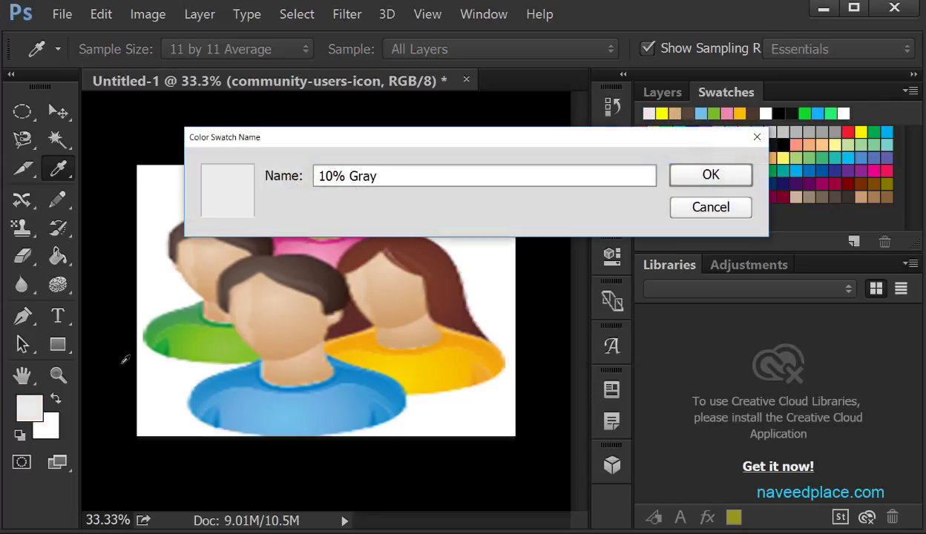
click(717, 208)
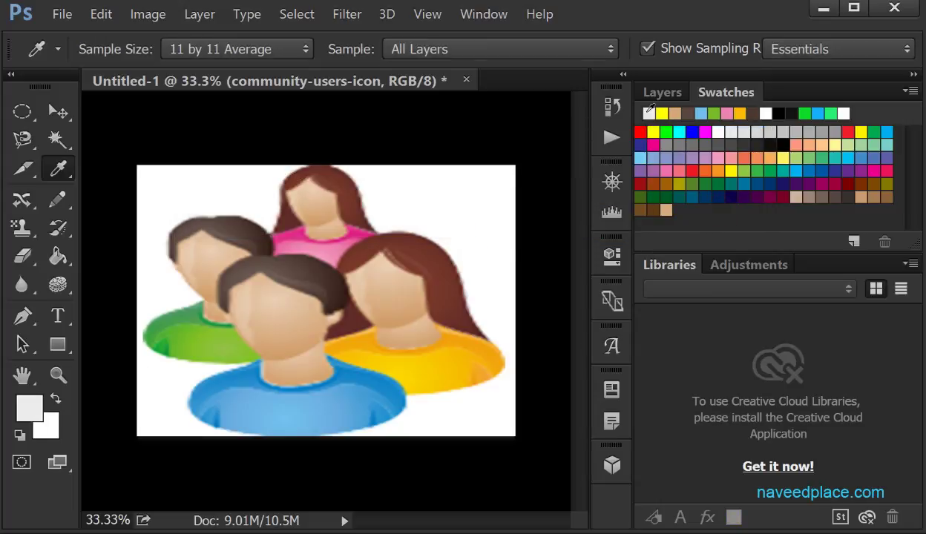
click(672, 112)
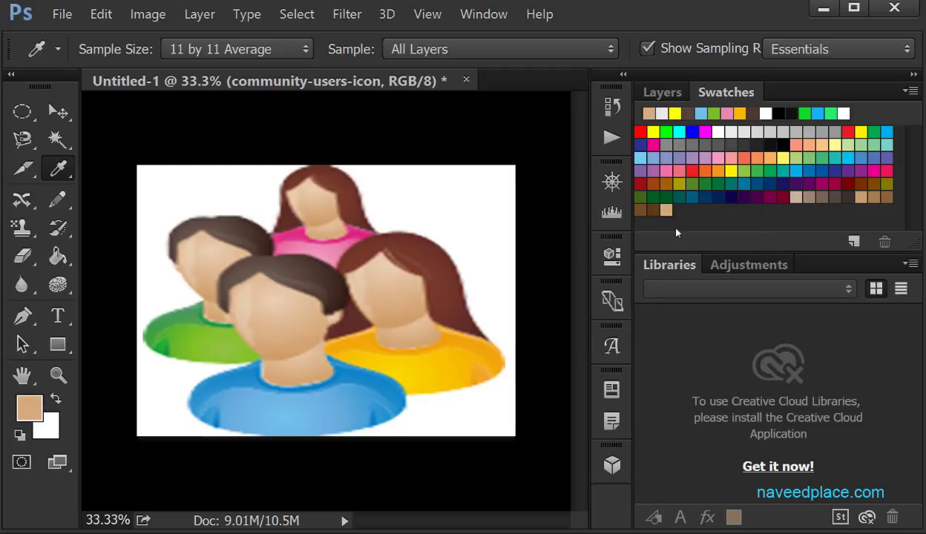
click(665, 210)
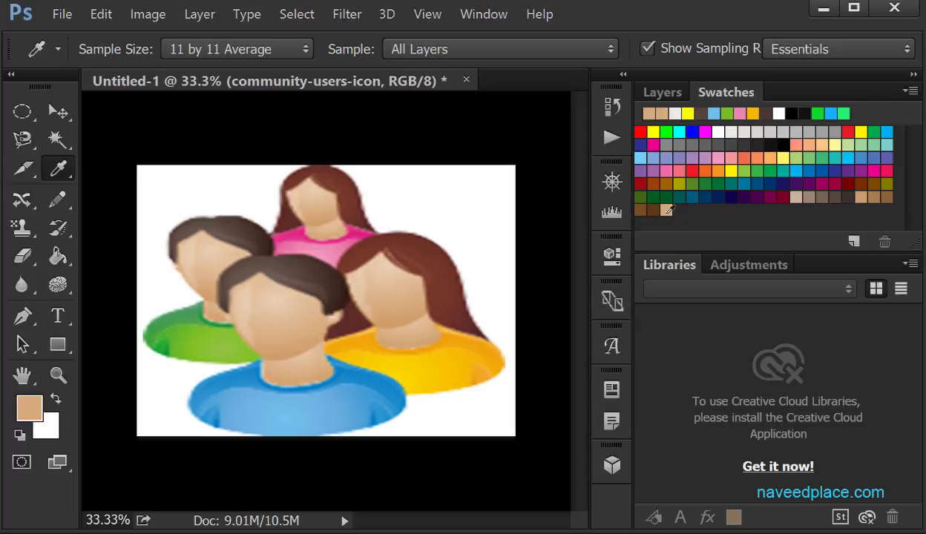
Place a first color sampler on the face of the green-shirted figure with the Color Sampler Tool and collapse its color readout
right_click(59, 168)
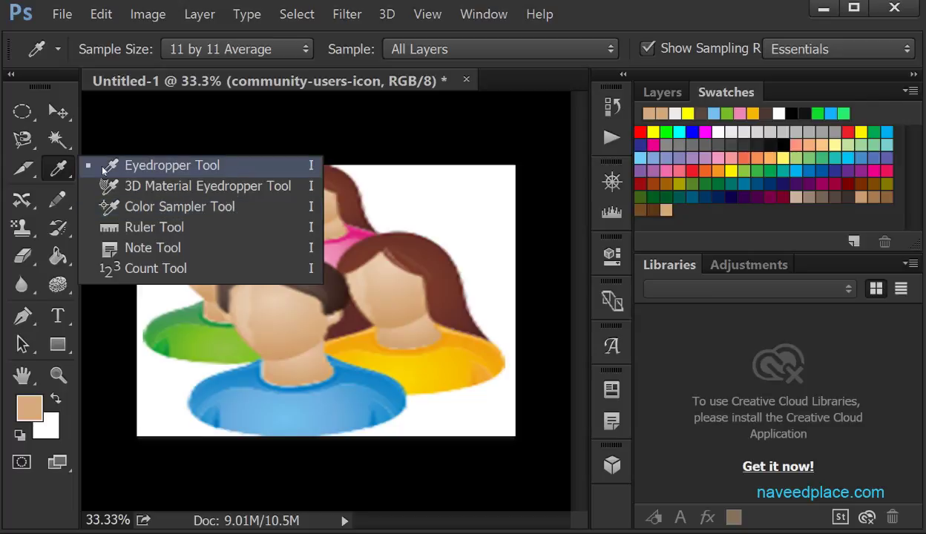
click(180, 212)
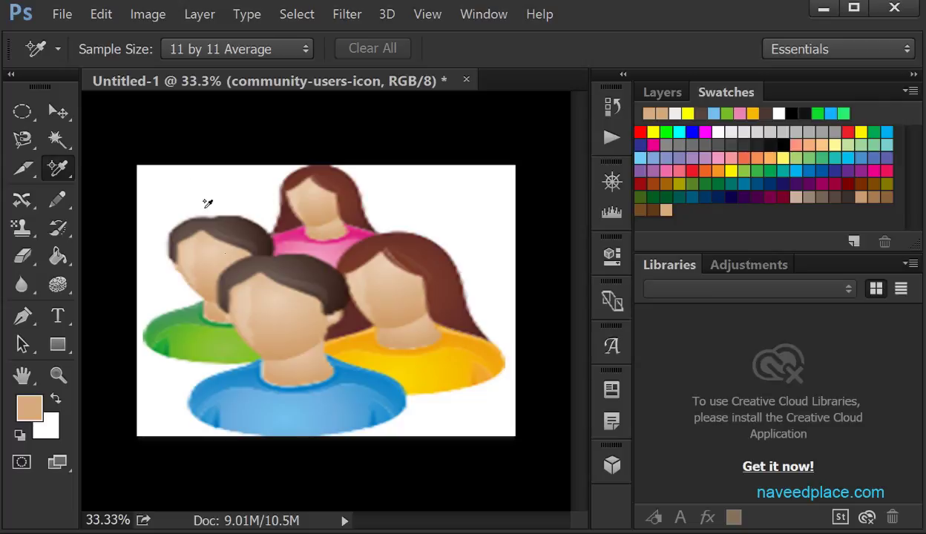
click(208, 246)
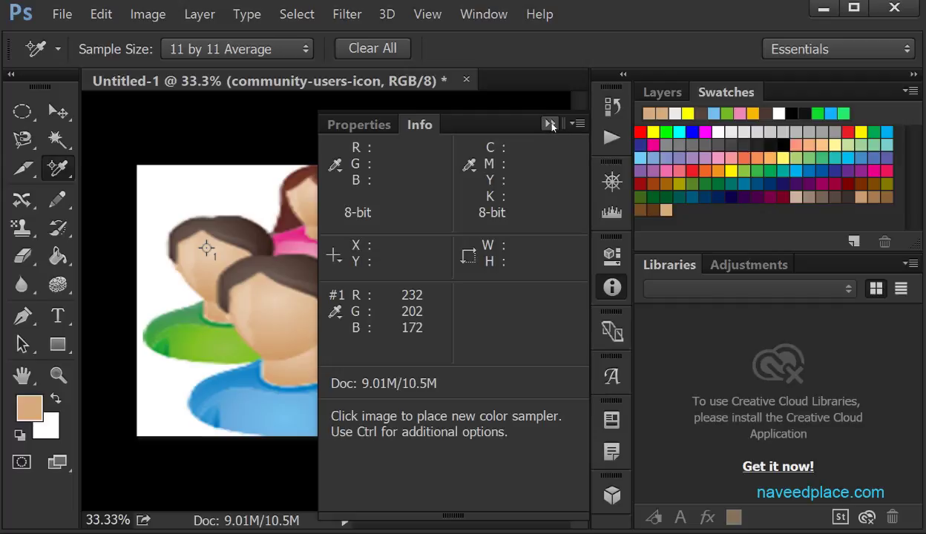
click(550, 124)
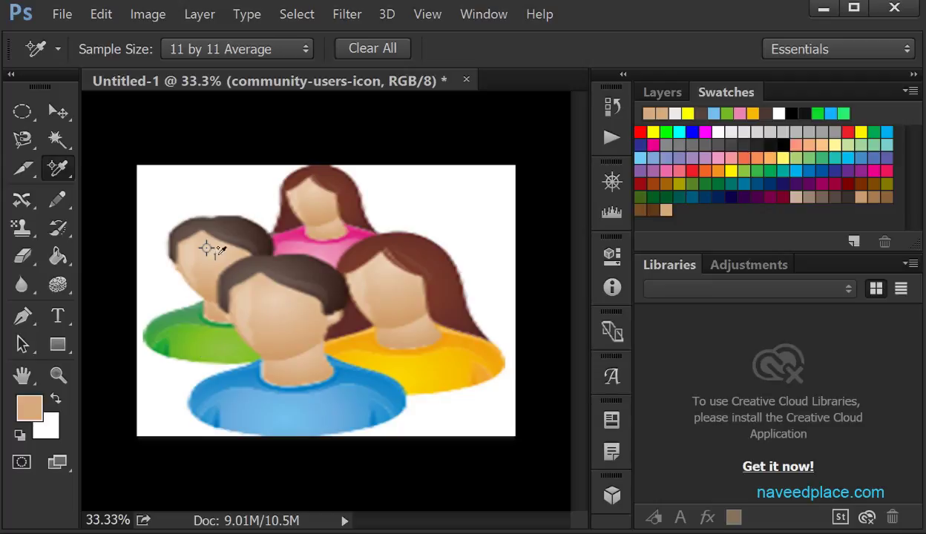
Add color samplers on the pink-shirted woman's hair, the front man's face and the yellow-shirted woman's face
click(335, 185)
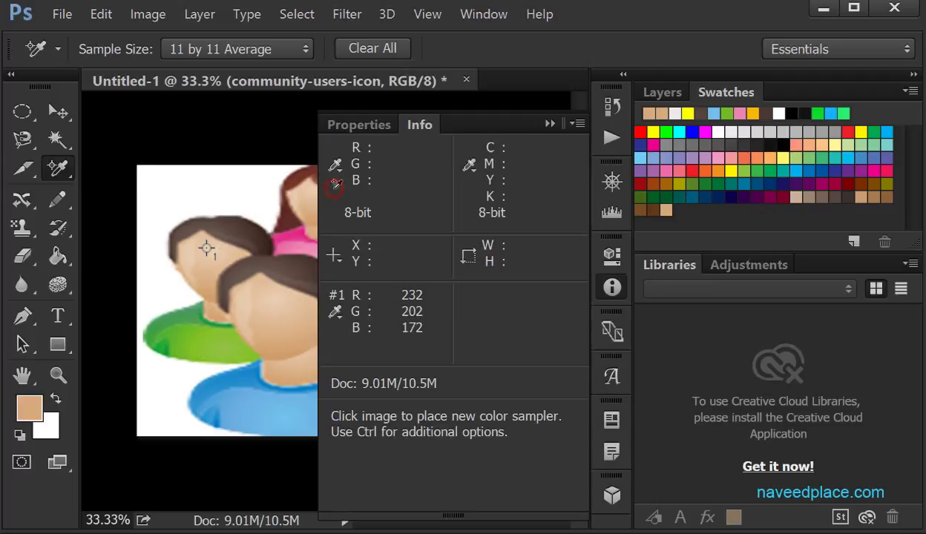
click(267, 312)
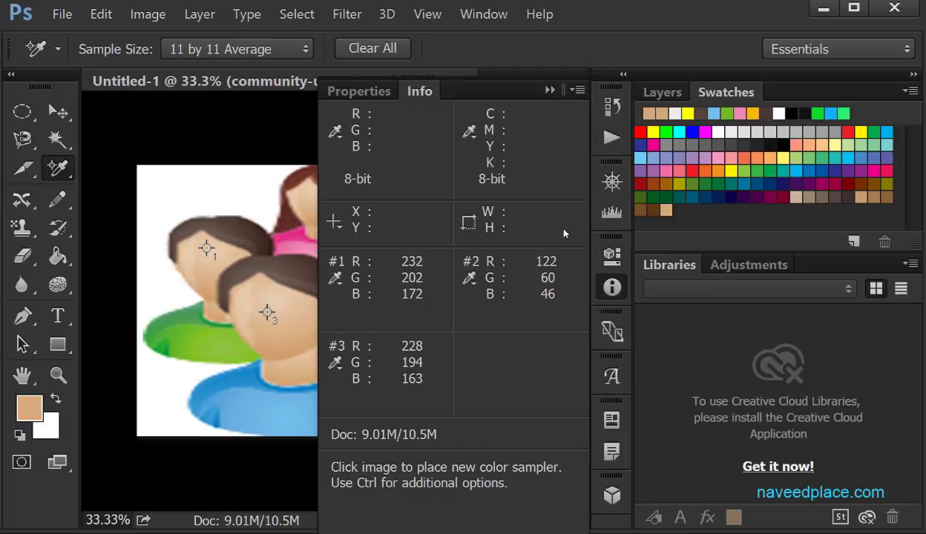
click(550, 89)
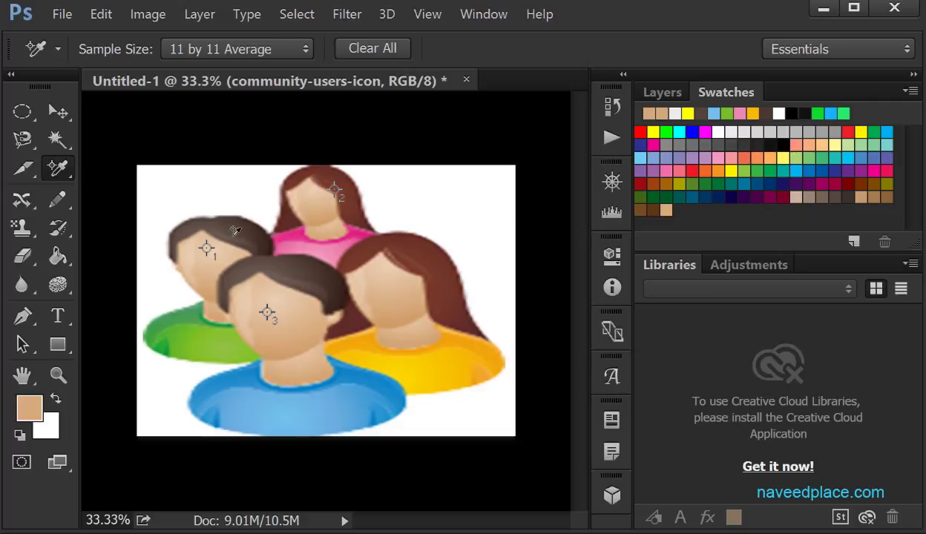
click(385, 308)
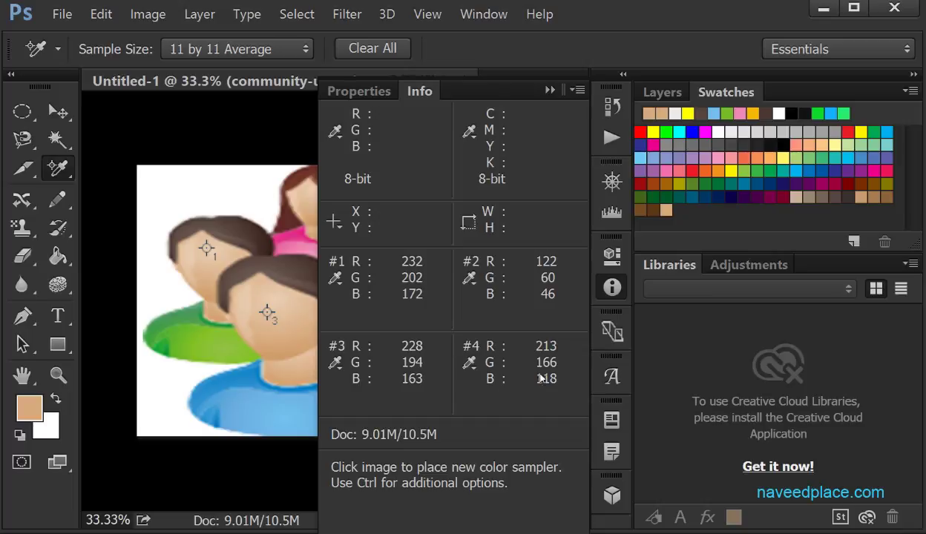
click(550, 90)
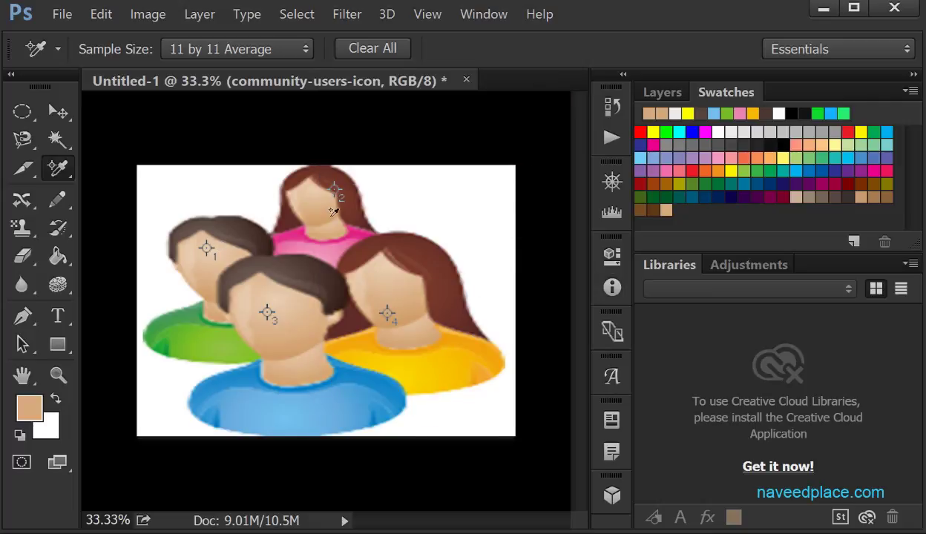
Measure a diagonal from the white area above the green-shirted man to the front man's blue shirt with the Ruler Tool
key(ctrl+plus)
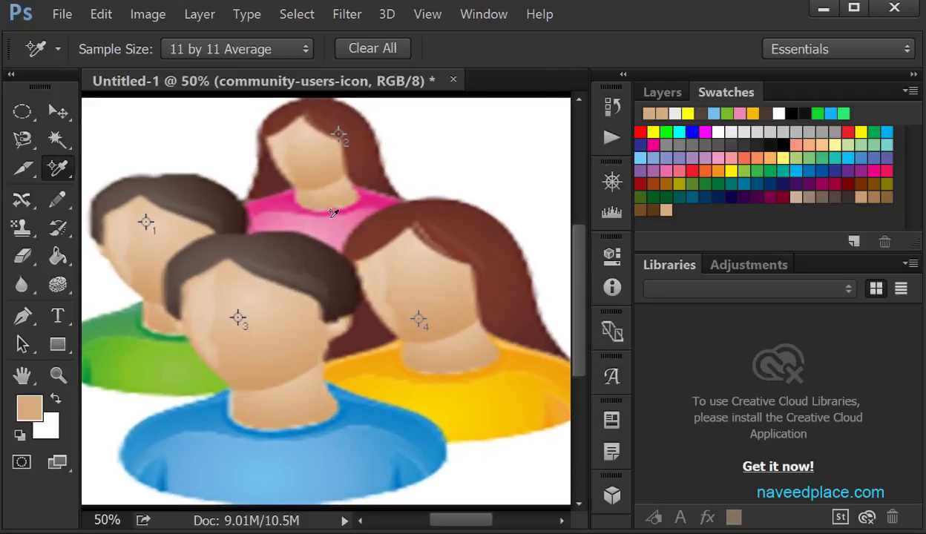
key(ctrl+plus)
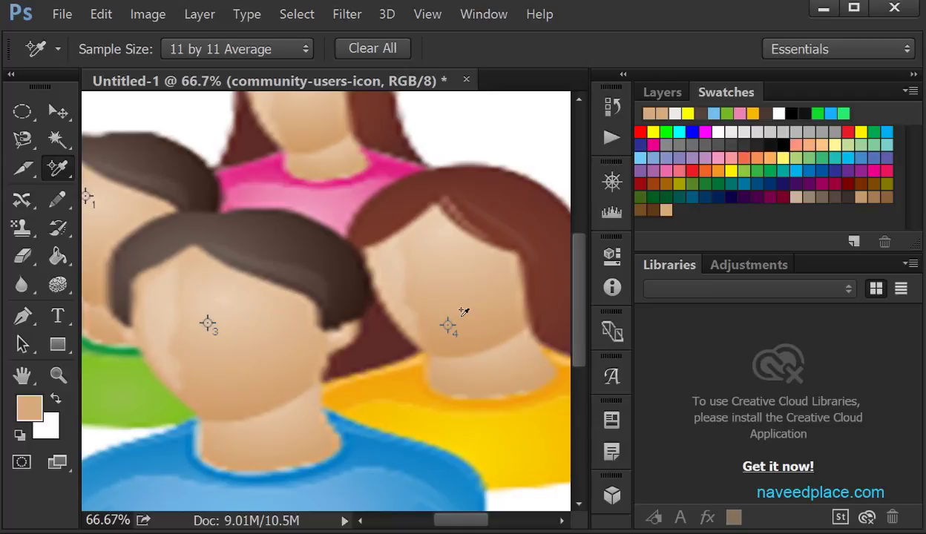
right_click(51, 170)
click(162, 207)
right_click(58, 169)
click(140, 231)
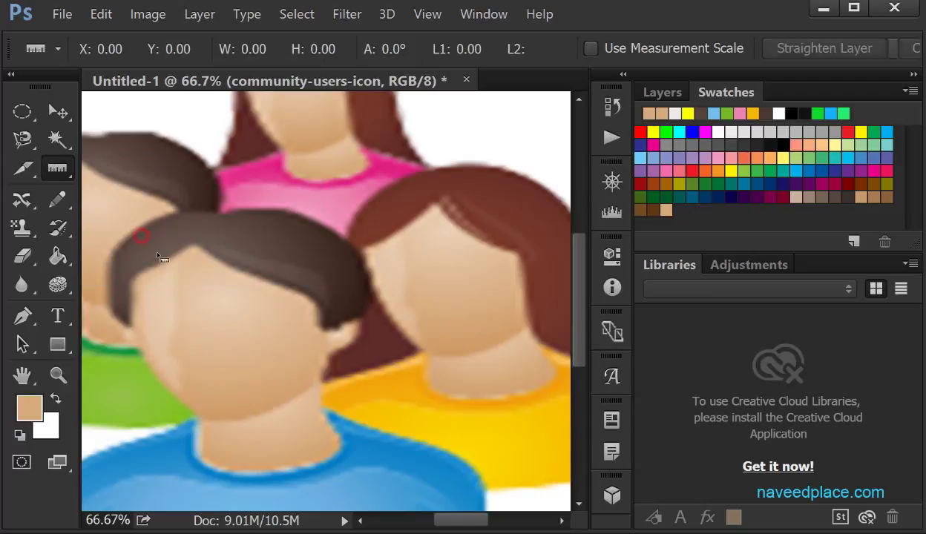
key(ctrl+minus)
key(ctrl+minus)
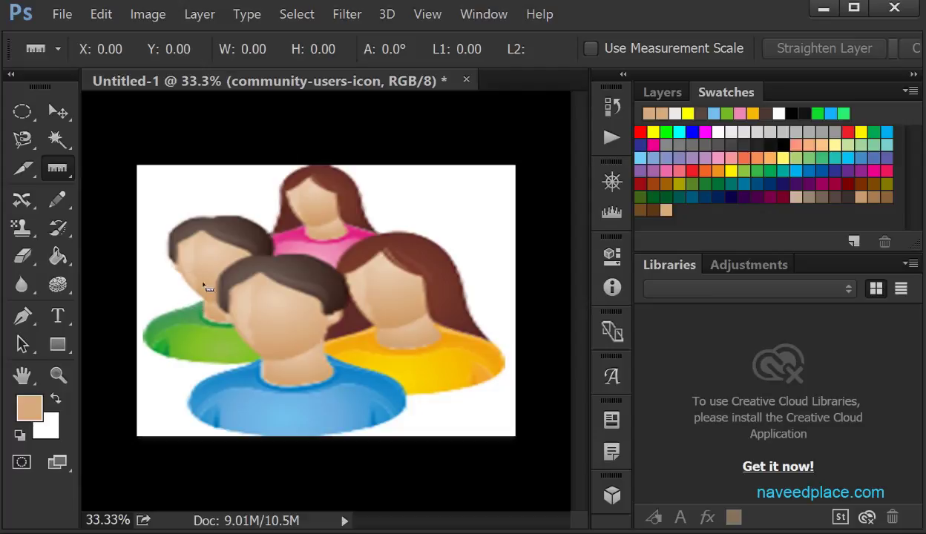
click(65, 172)
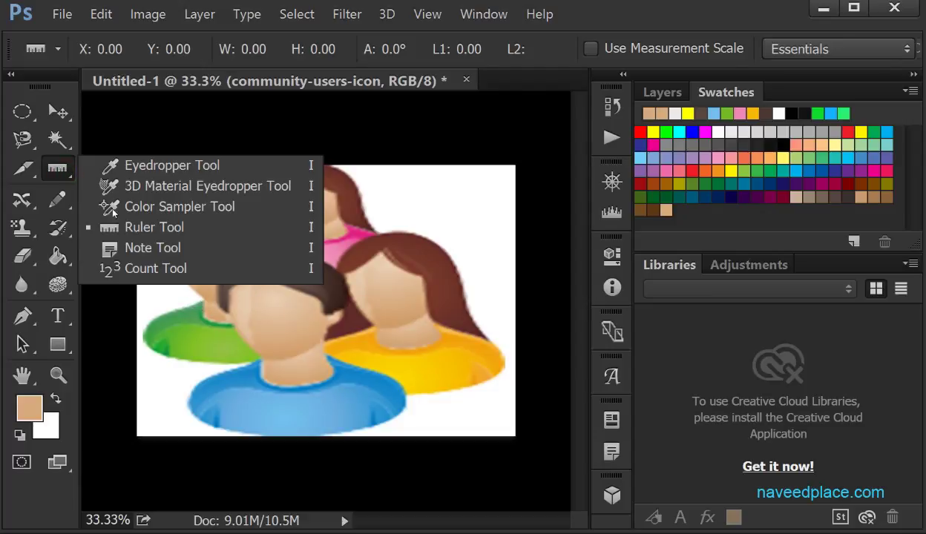
click(148, 223)
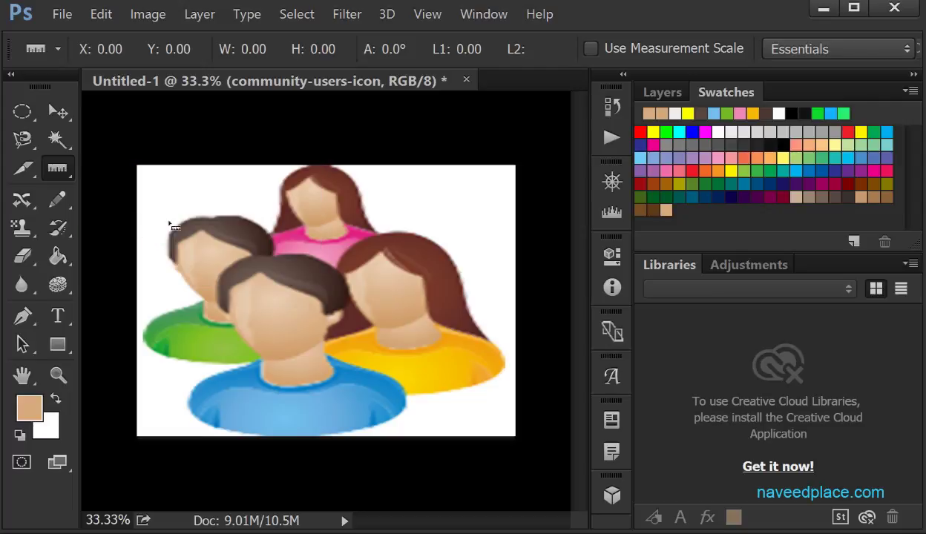
drag(181, 193, 356, 387)
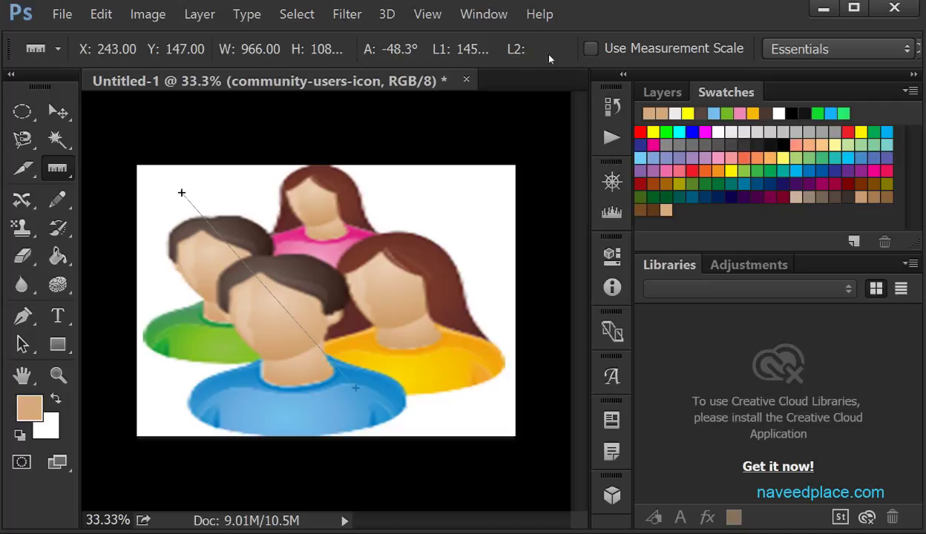
Turn off Use Measurement Scale and measure more diagonals, the width across the blue shirt and the width across the three faces
click(591, 49)
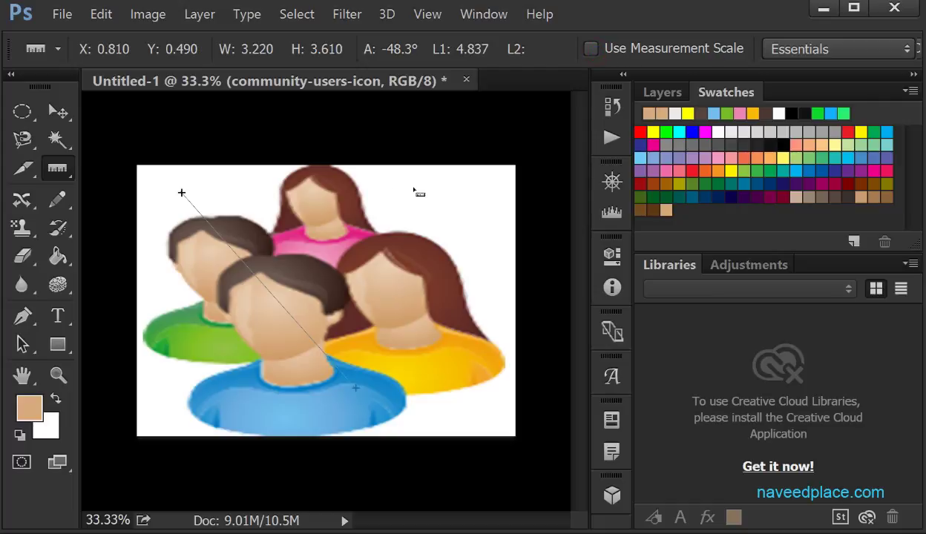
drag(450, 189, 280, 355)
drag(276, 248, 394, 368)
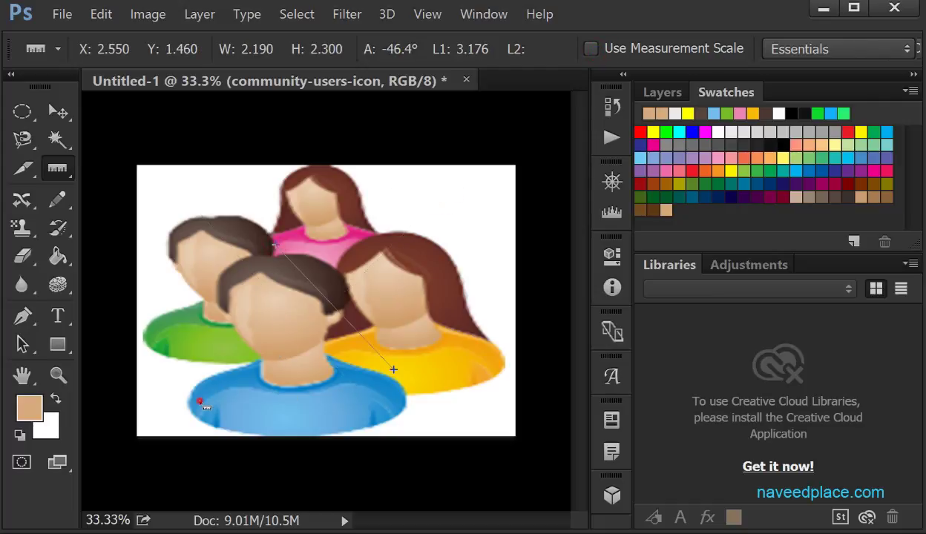
drag(200, 401, 430, 403)
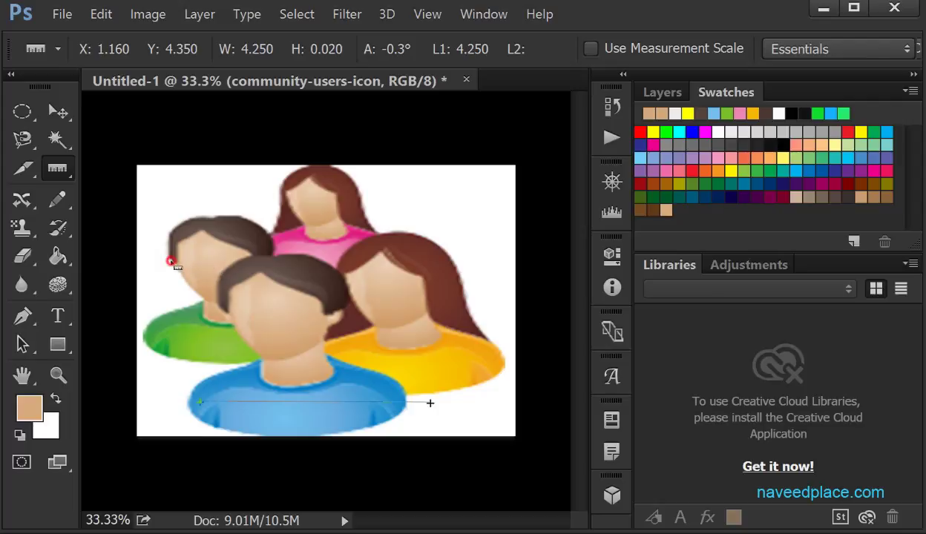
drag(171, 261, 453, 266)
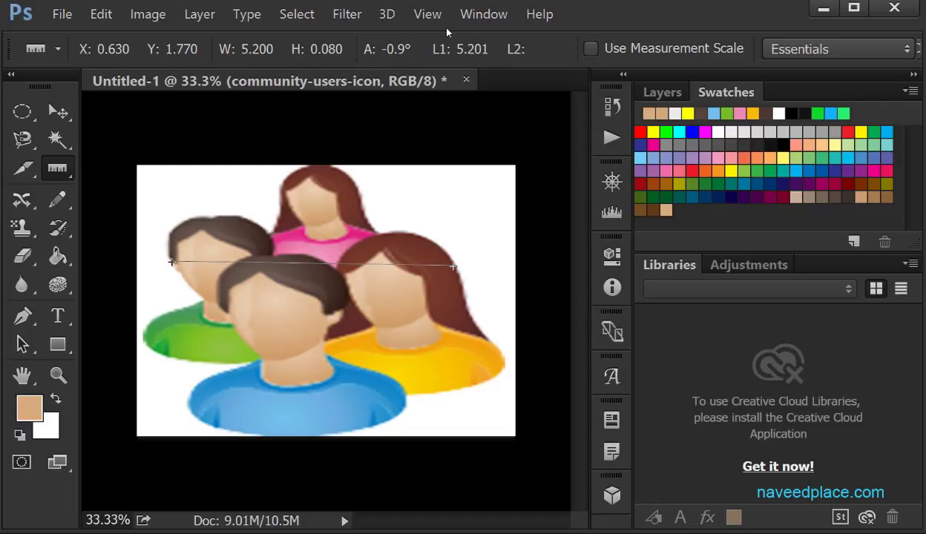
Add a note on the green-shirted man's face with the Note Tool, containing "bhai mai ny ysjsbnjbsjdbjsbdjsbdjsbjdbsdj"
right_click(58, 167)
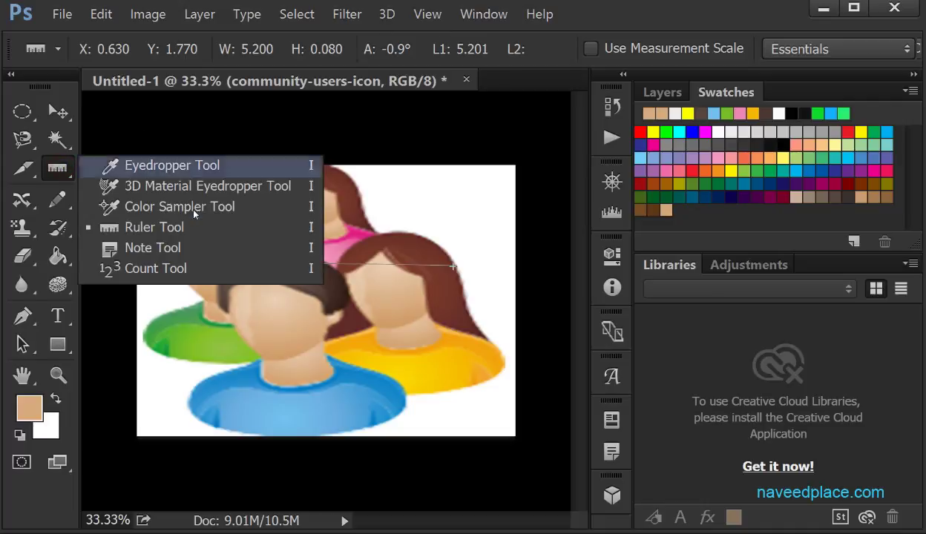
click(165, 249)
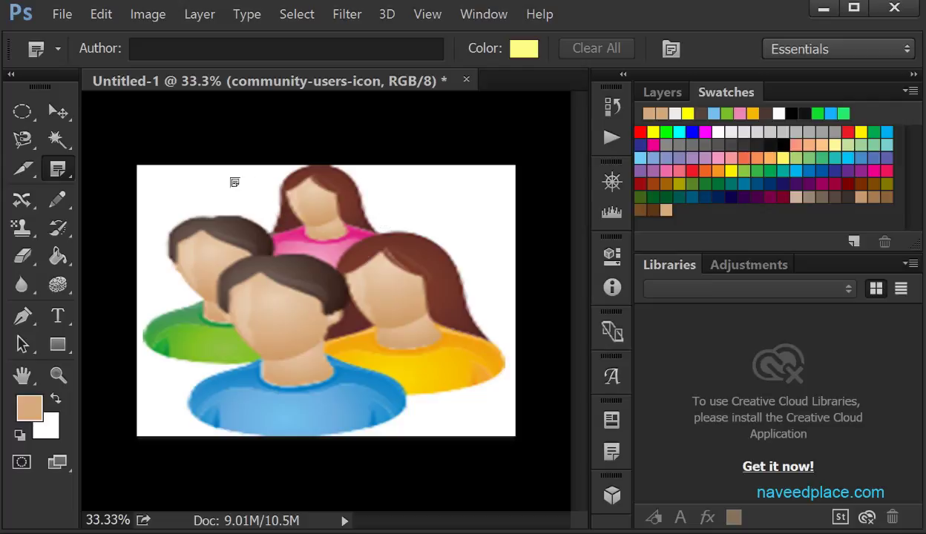
right_click(58, 167)
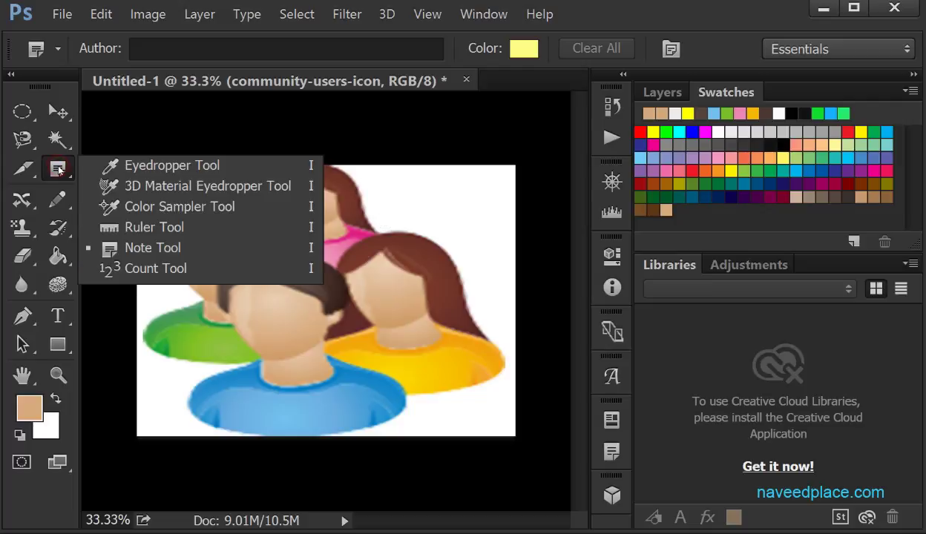
click(197, 247)
click(198, 252)
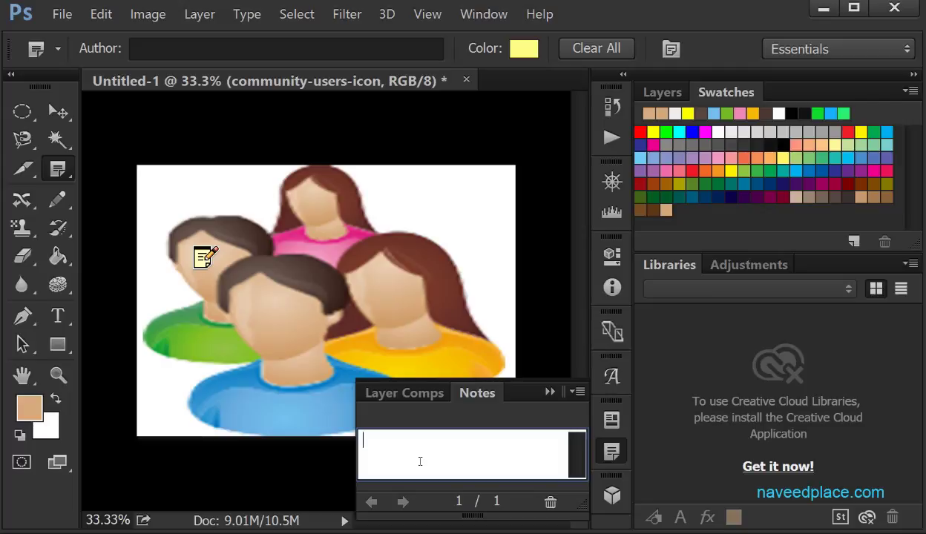
text(bhai mai ny ysjsbnjbsjdbjsbd)
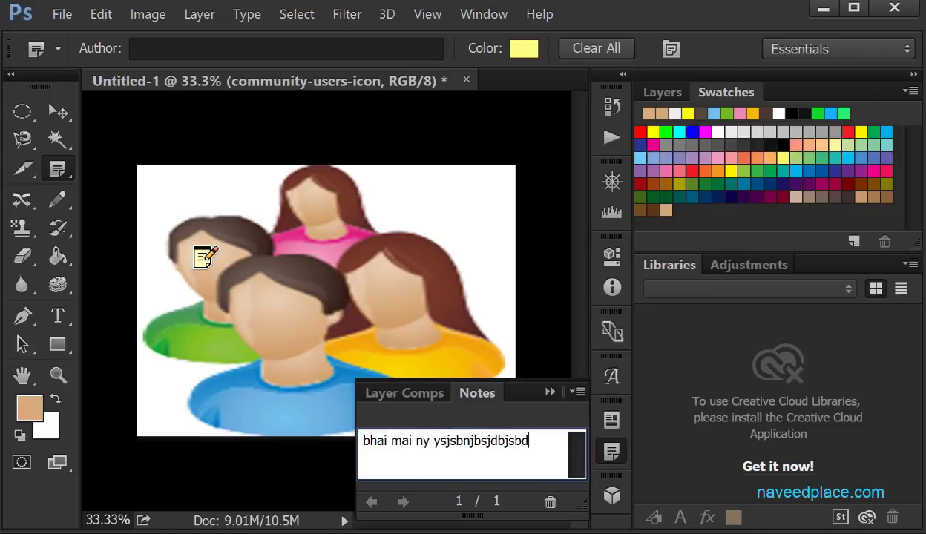
text(jsbdjsbdjbsdj)
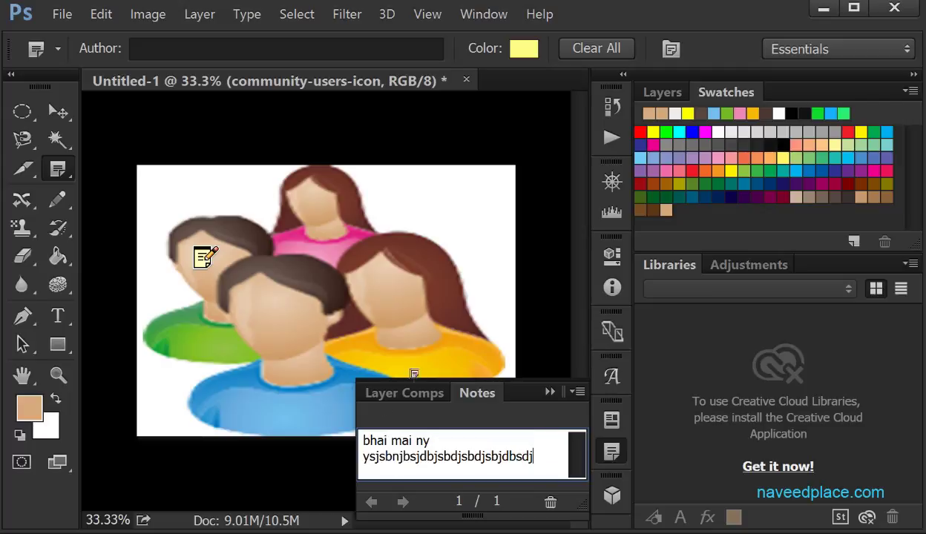
Add empty notes in the white area beside the pink-shirted woman and on the yellow-shirted woman's hair, and collapse the notes
click(457, 198)
double_click(454, 273)
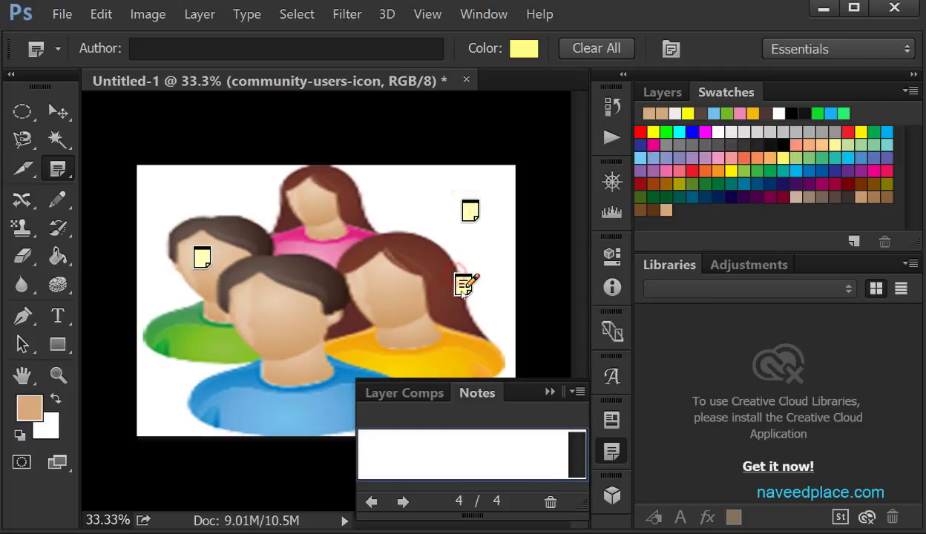
click(550, 392)
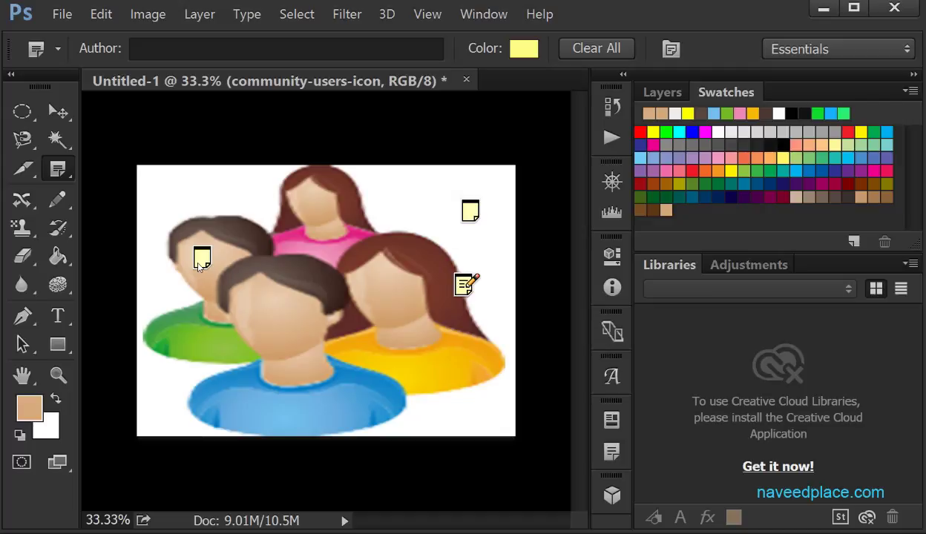
Reopen the note on the green-shirted man's face using the Move Tool, and add another note on the yellow-shirted woman's face
click(59, 111)
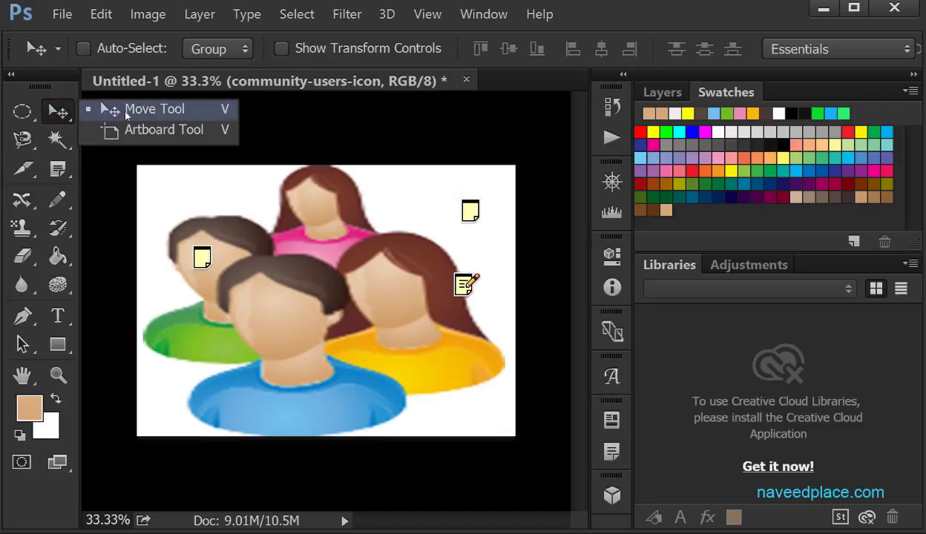
click(120, 108)
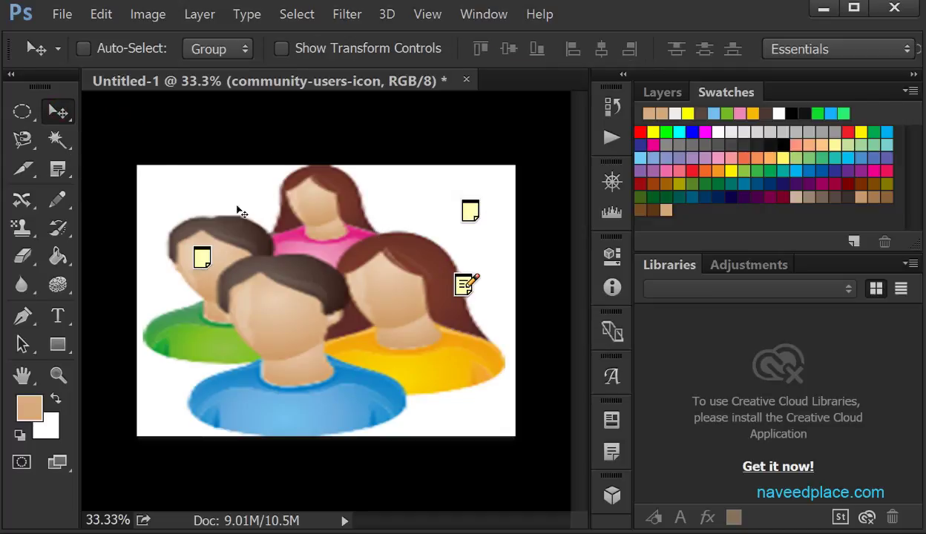
double_click(202, 258)
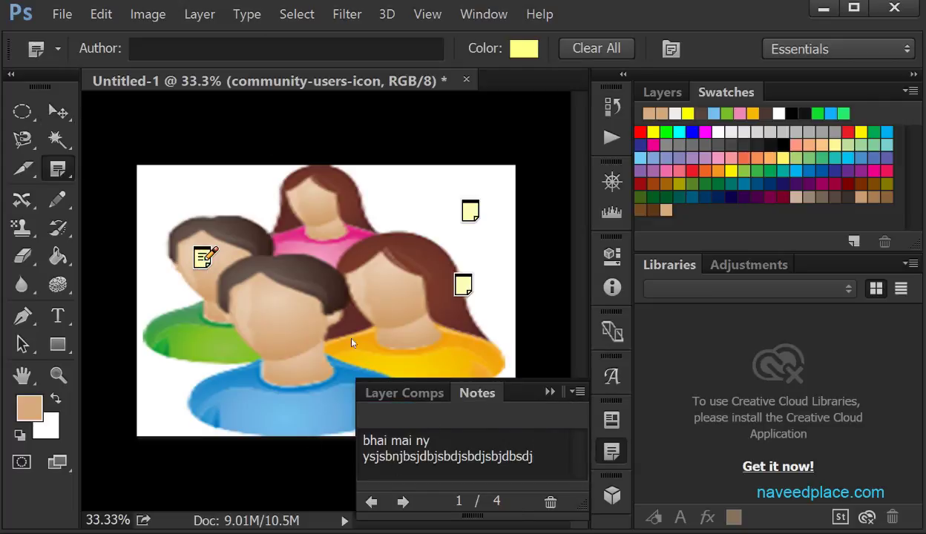
click(374, 319)
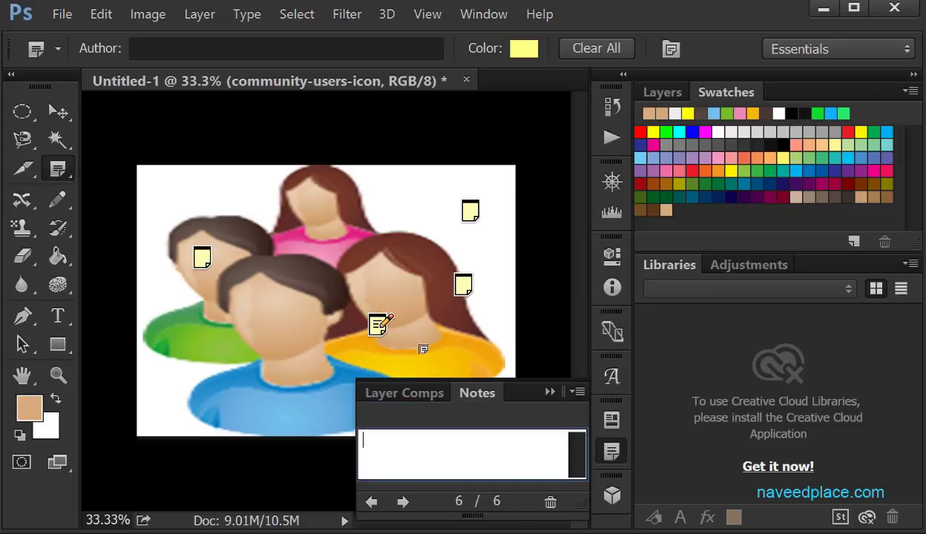
Reopen the green-shirted man's note, select its text, and browse forward through all notes to the one in the white area
drag(58, 111, 84, 111)
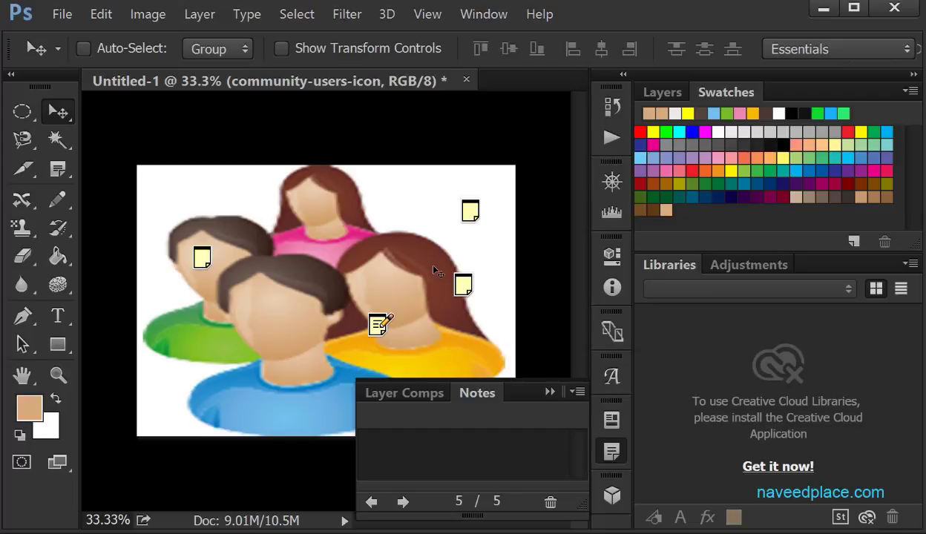
double_click(202, 257)
drag(535, 455, 355, 432)
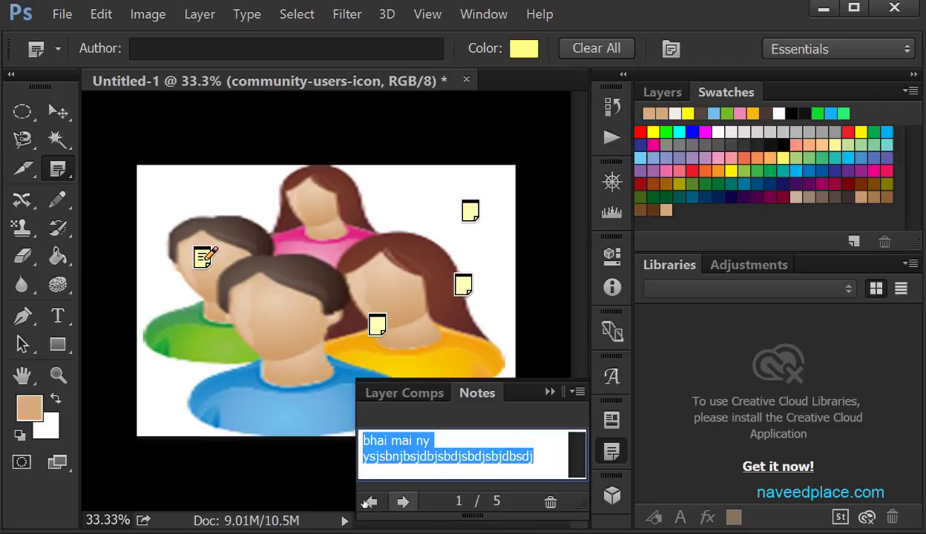
click(400, 502)
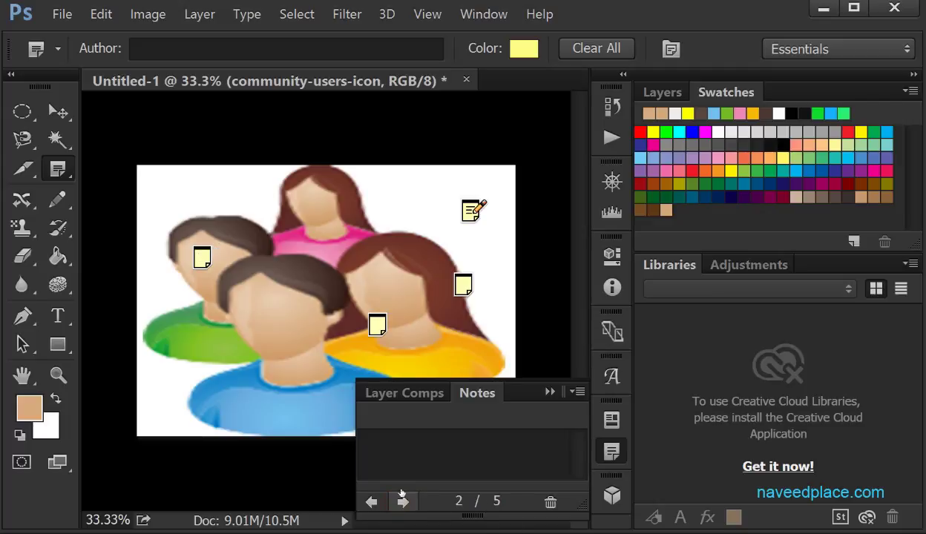
double_click(400, 502)
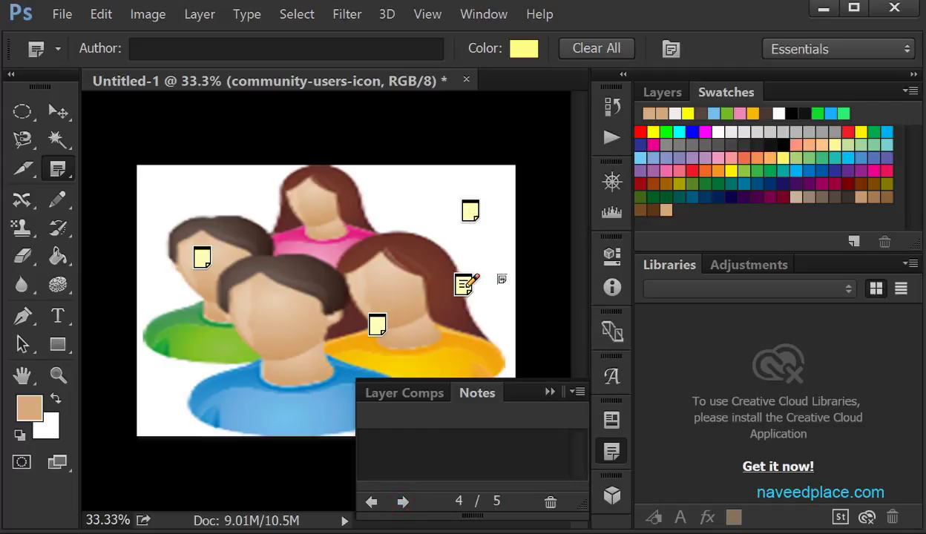
double_click(400, 502)
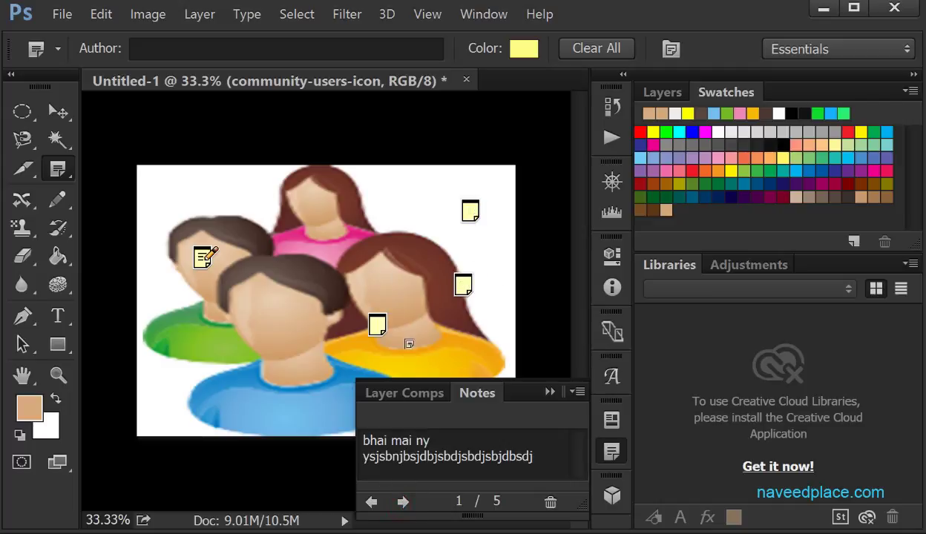
click(401, 502)
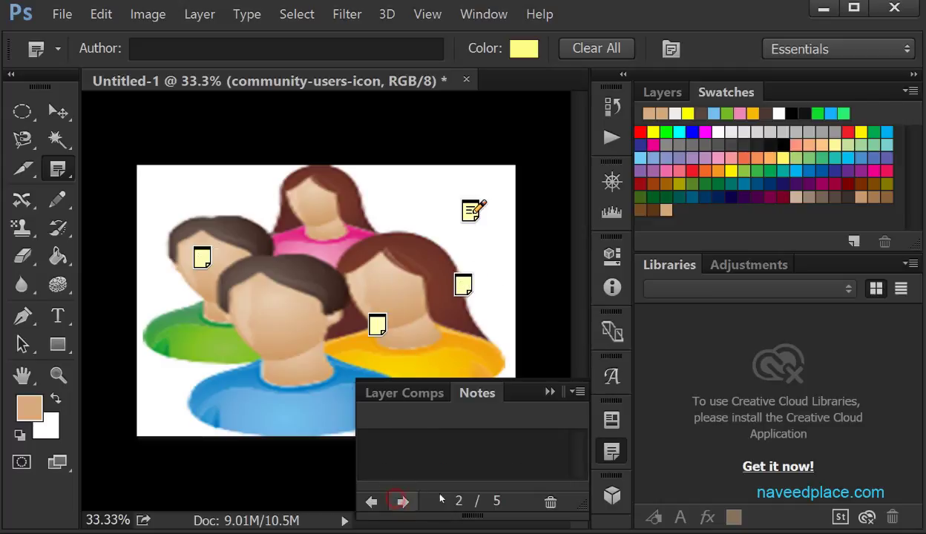
Change the color of the note in the white area beside the pink-shirted woman to cyan, hex 23f9f1
click(512, 51)
click(447, 234)
drag(464, 219, 465, 160)
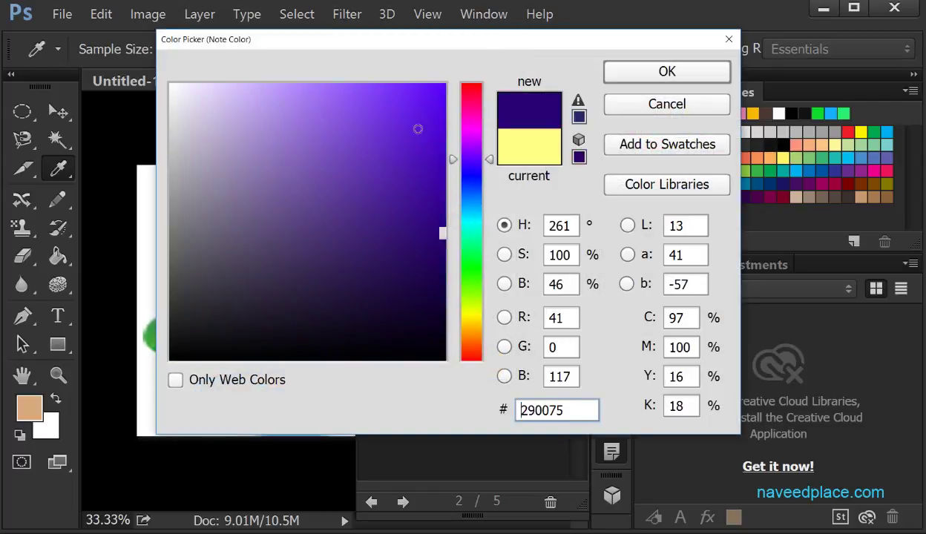
drag(418, 128, 386, 101)
drag(472, 184, 472, 224)
click(406, 90)
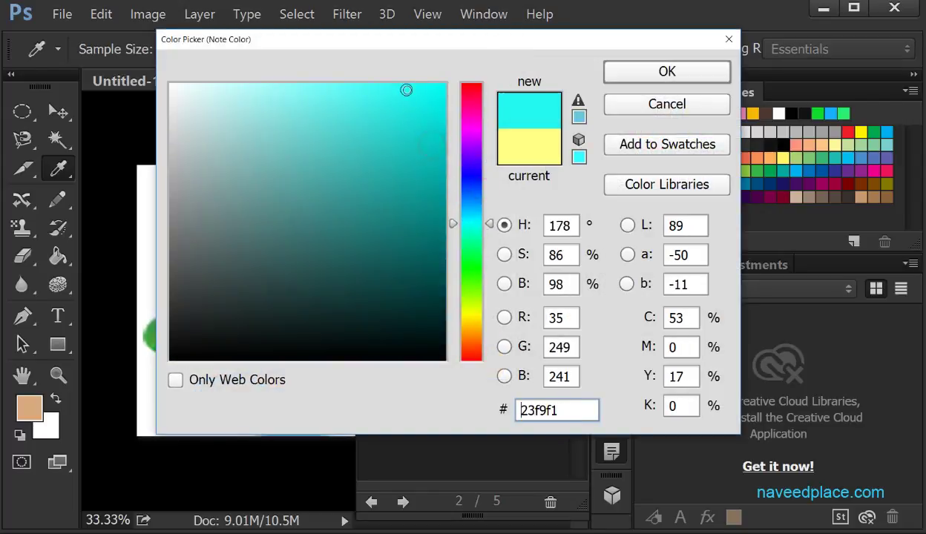
click(667, 71)
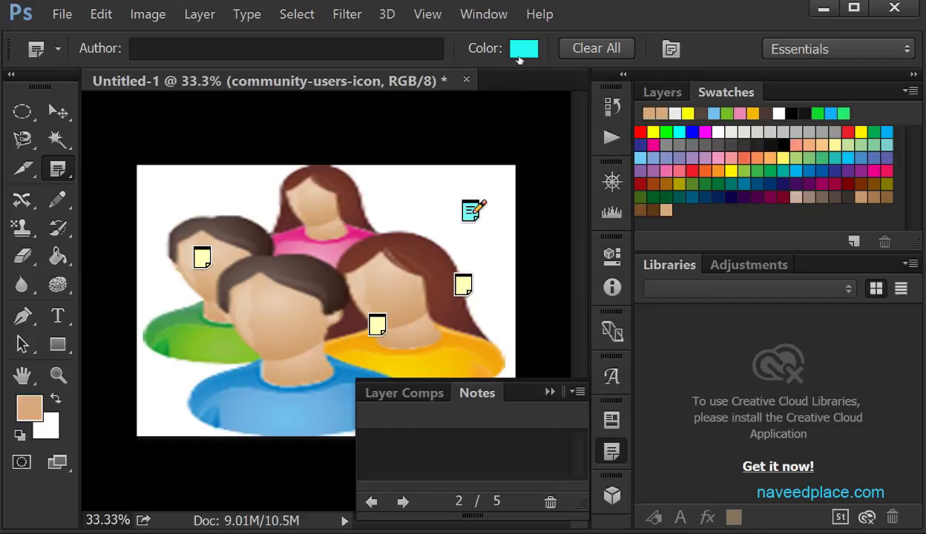
Delete all notes from the document and collapse the Notes panel
click(587, 49)
click(437, 231)
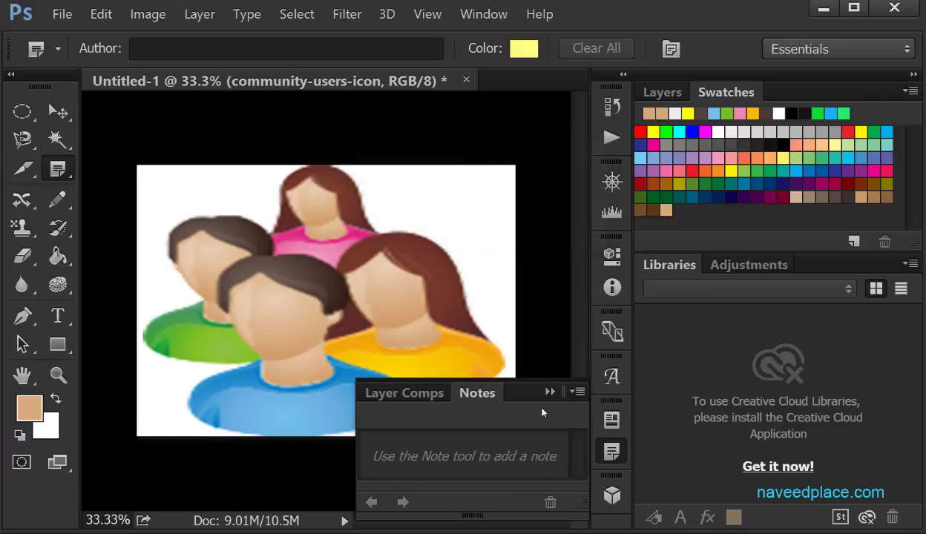
click(548, 393)
Place a first count marker in the white upper-left corner of the image with the Count Tool
right_click(59, 169)
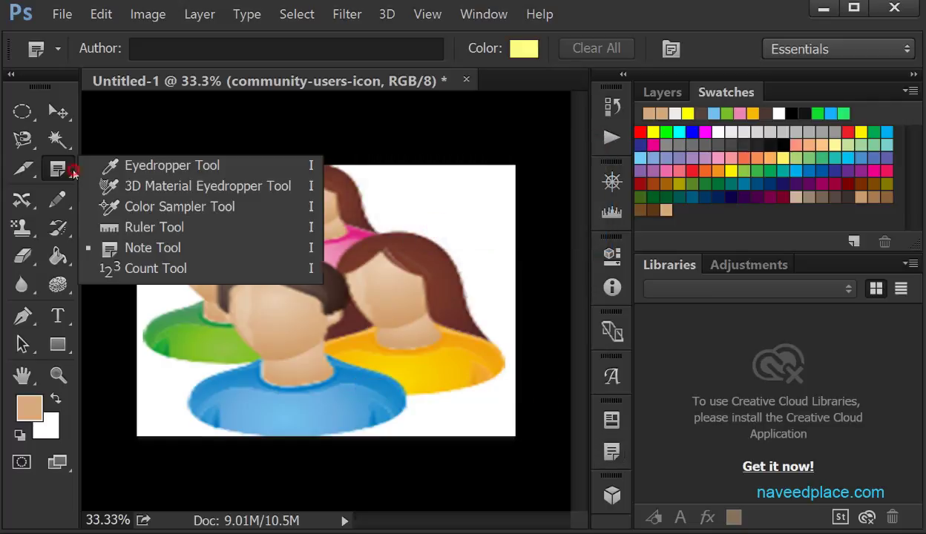
click(198, 275)
click(162, 181)
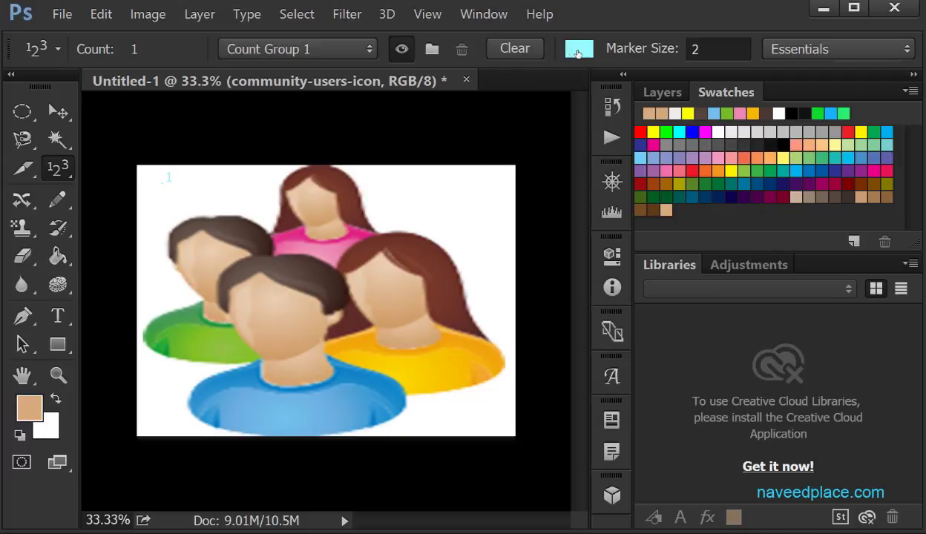
Change the count group's marker color to yellow
click(578, 53)
mouse_move(484, 202)
mouse_down()
mouse_move(475, 271)
mouse_move(452, 312)
mouse_up()
click(400, 150)
drag(425, 155, 425, 93)
click(657, 76)
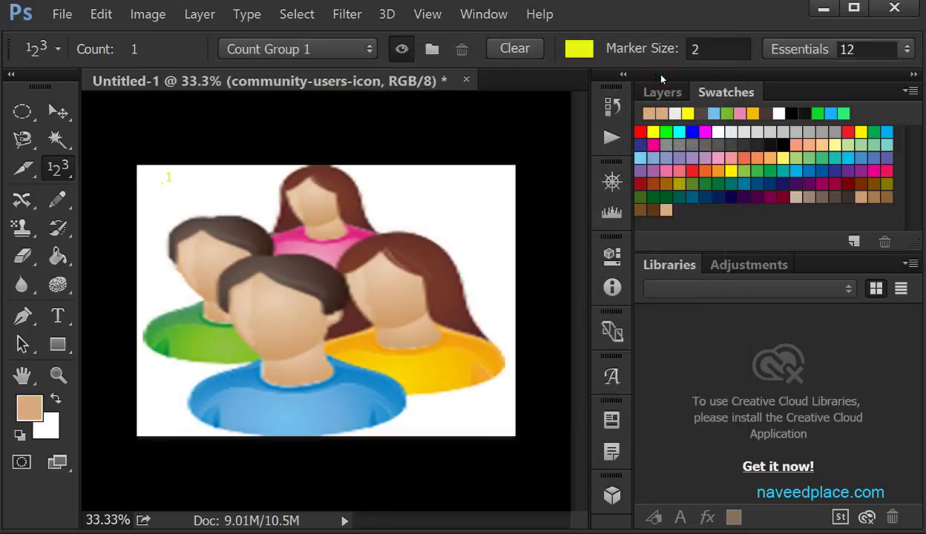
Set the marker size to 10 and add a second count marker in the white area above the green-shirted man's head
click(690, 48)
text(10)
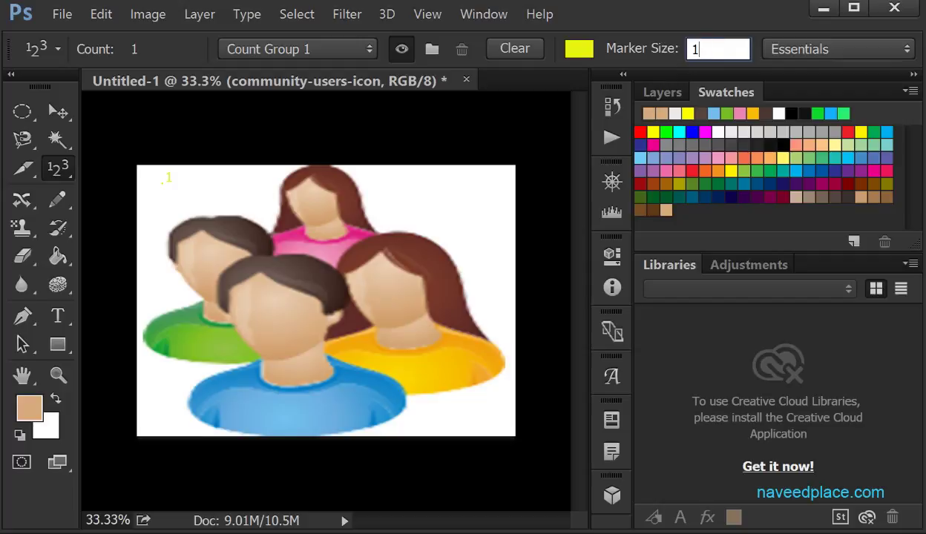
click(176, 210)
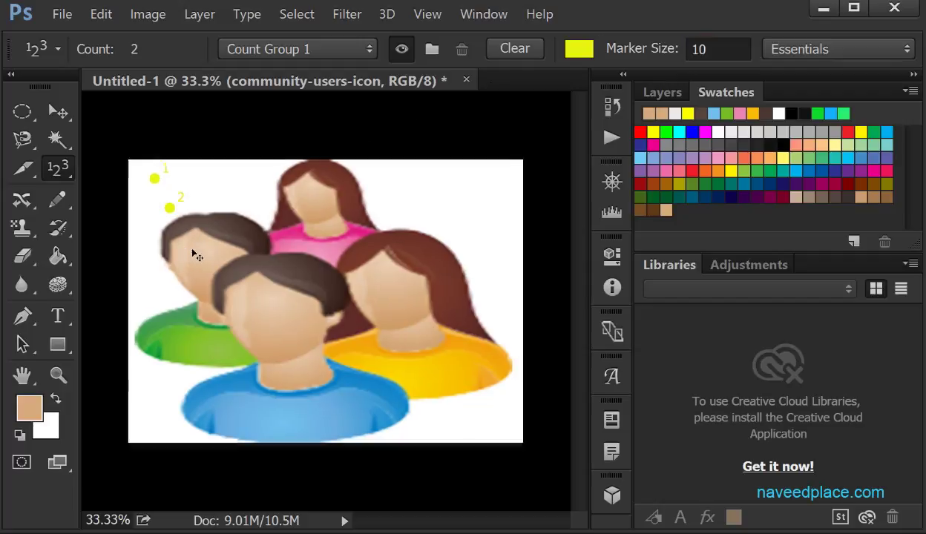
Add a third count marker on the left edge of the green-shirted man's face
key(ctrl+plus)
key(ctrl+plus)
drag(192, 250, 372, 256)
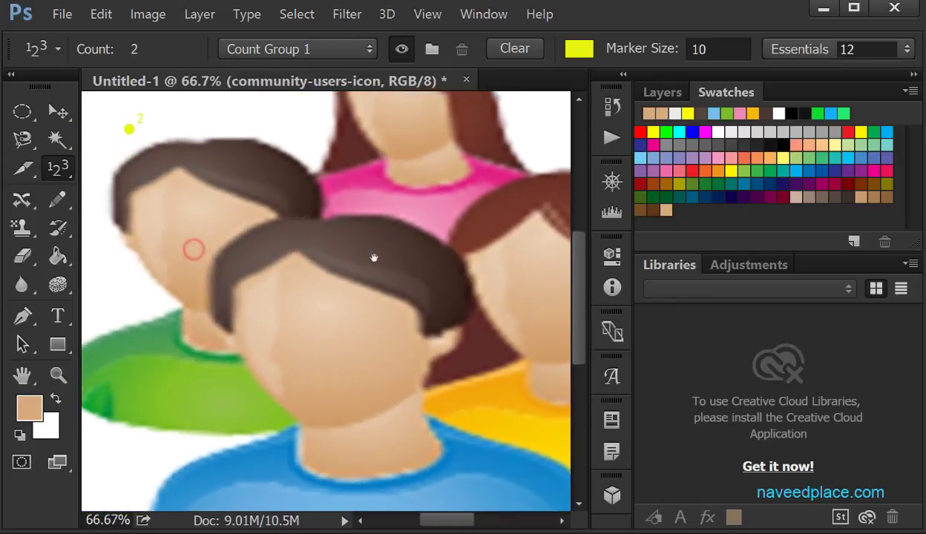
click(218, 249)
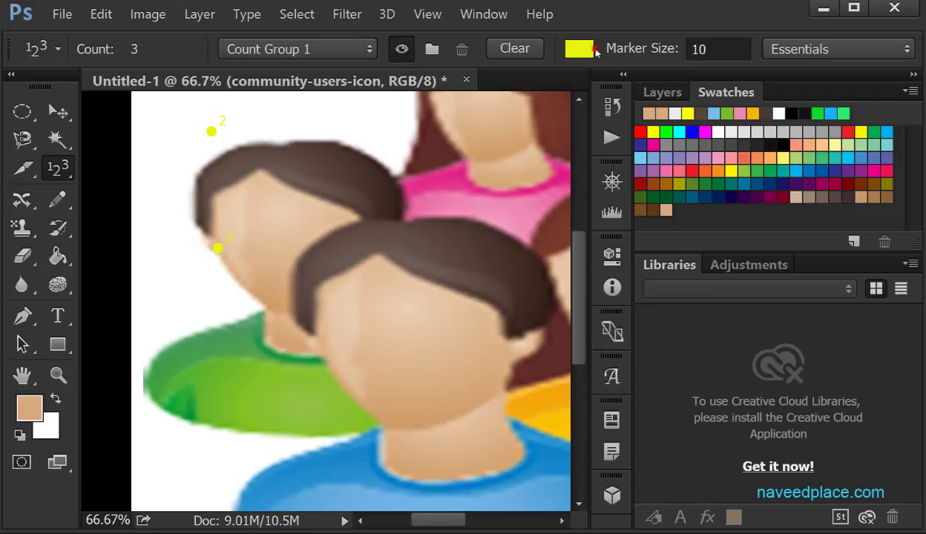
Change the count group's marker color to bright blue, hex 0bc3ff
click(579, 49)
drag(465, 256, 450, 210)
click(409, 97)
drag(410, 96, 431, 86)
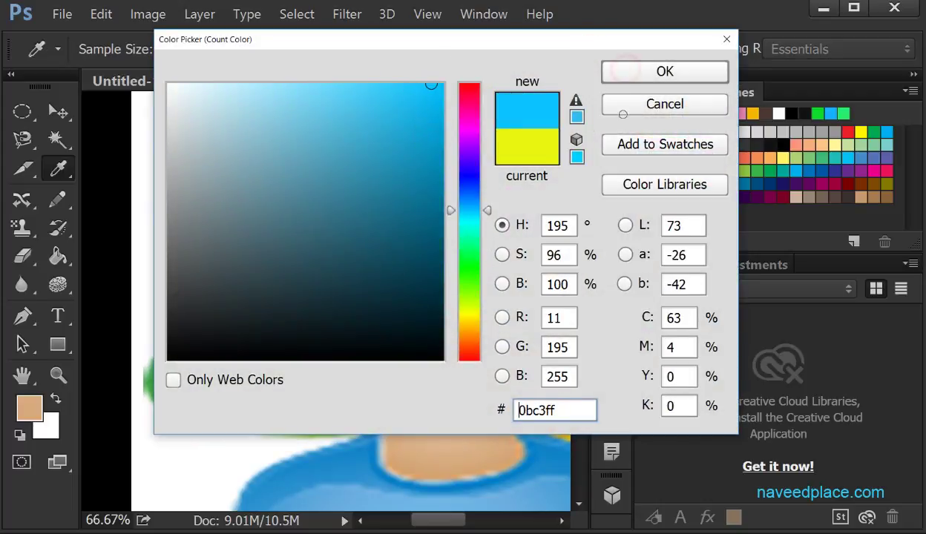
click(651, 73)
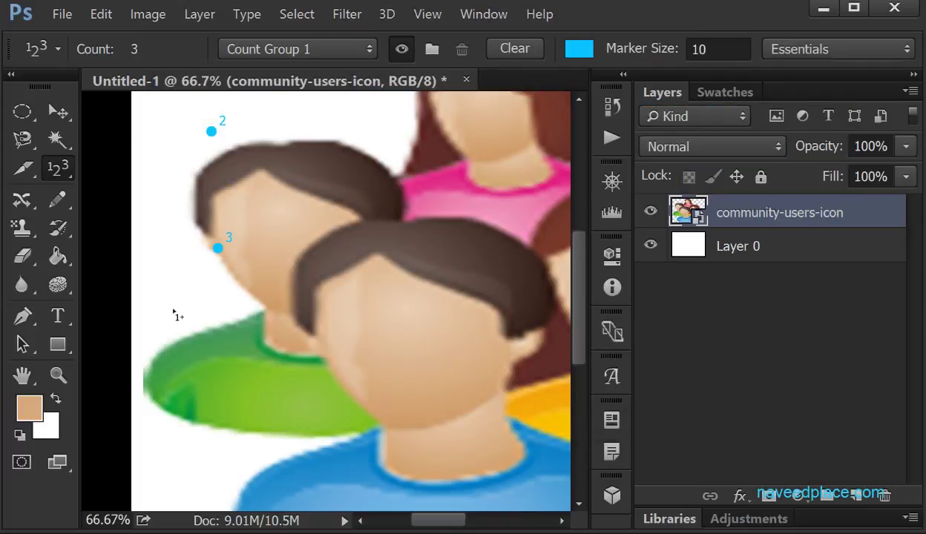
Place six more count markers, running down past the left side of the green shirt and ending in the white area beside the blue shirt
click(172, 304)
click(169, 351)
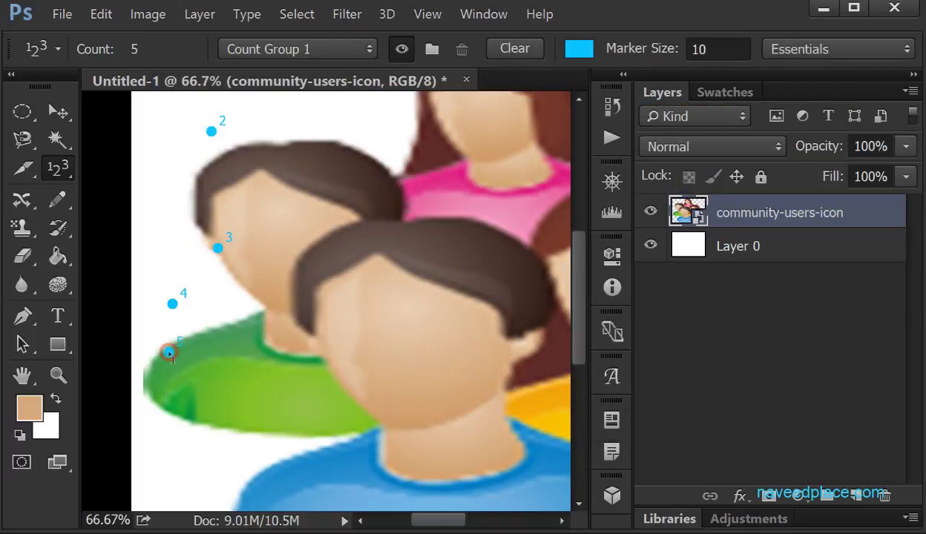
click(172, 410)
click(176, 443)
click(175, 474)
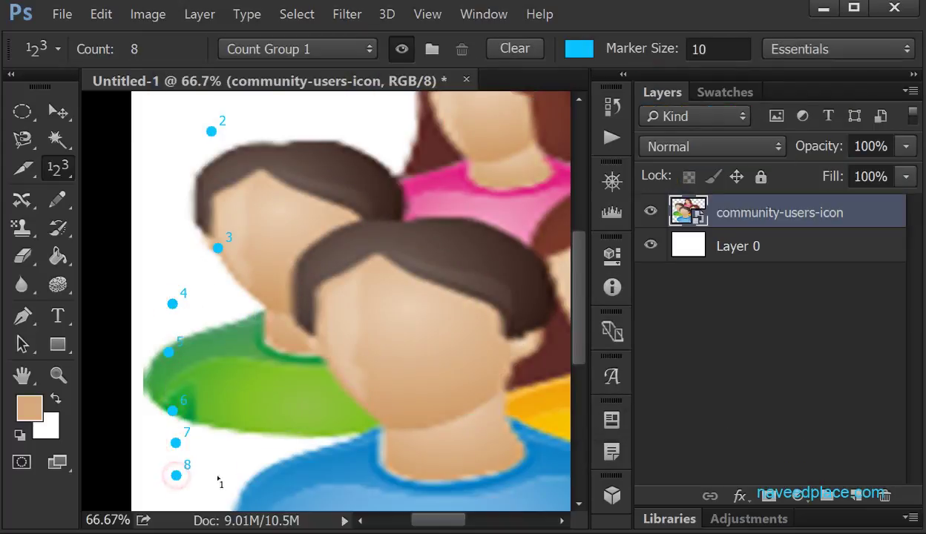
click(249, 458)
Place seven count markers on the blue-shirted man's head, three up the left side of his face and four down from his hair to the right cheek
click(701, 49)
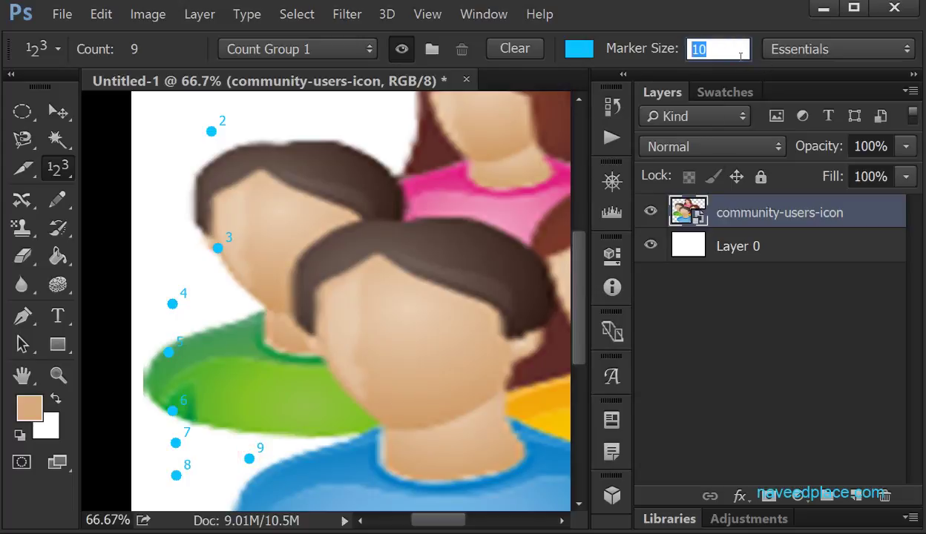
click(334, 349)
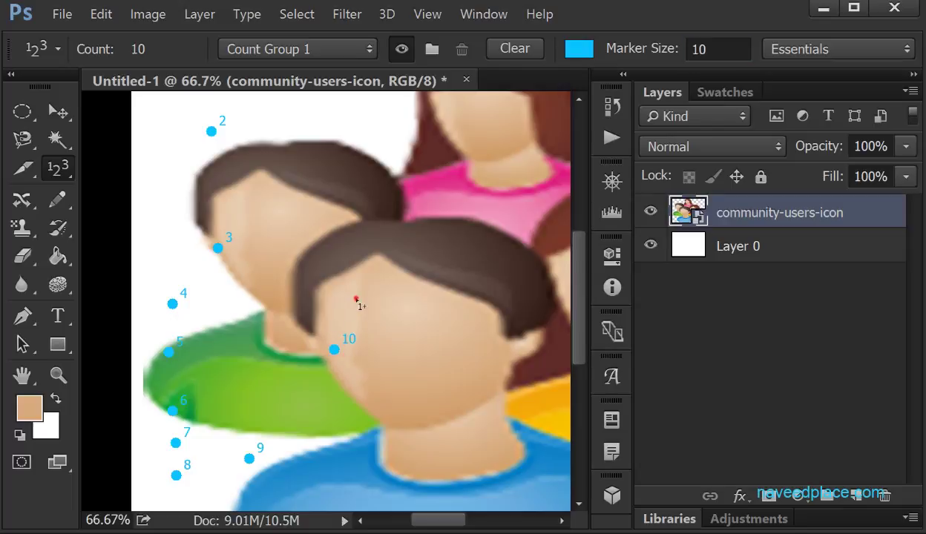
click(355, 298)
click(366, 260)
click(452, 223)
click(452, 260)
click(456, 309)
click(456, 362)
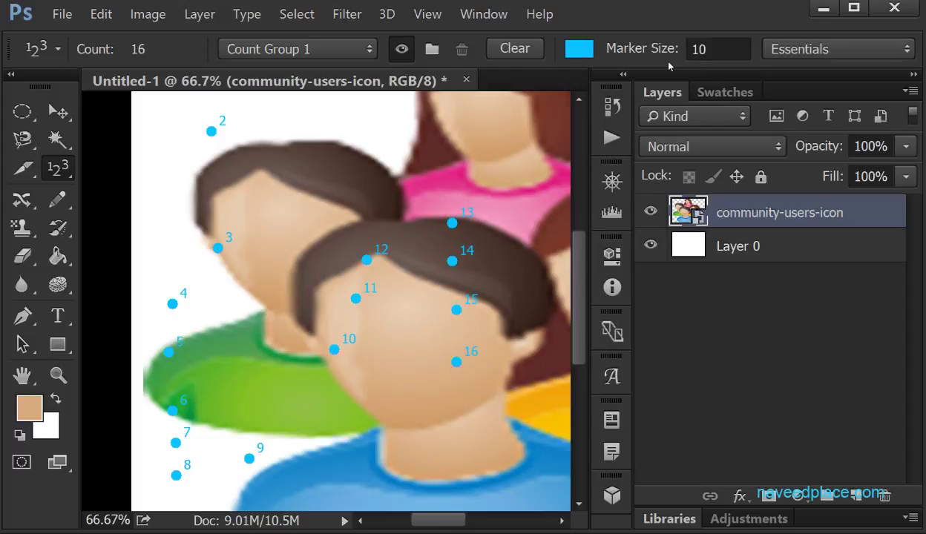
right_click(52, 168)
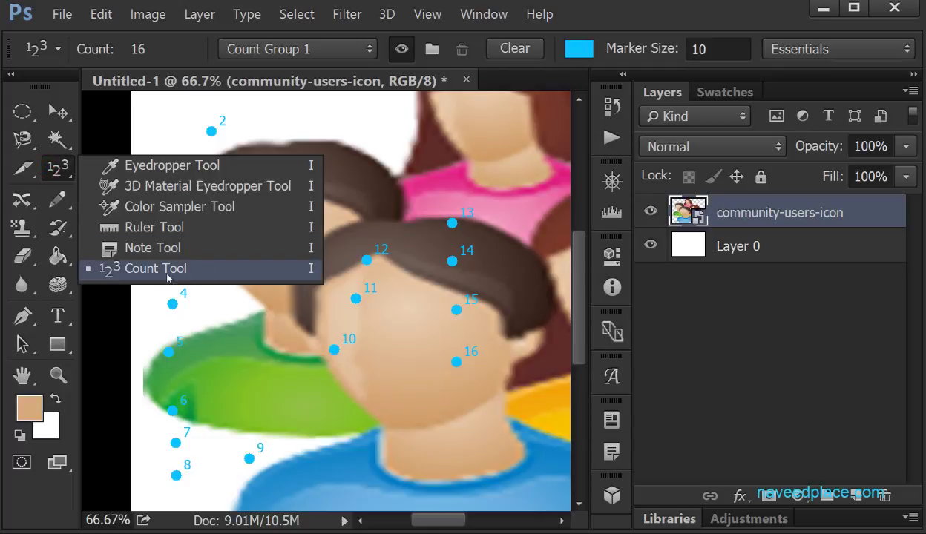